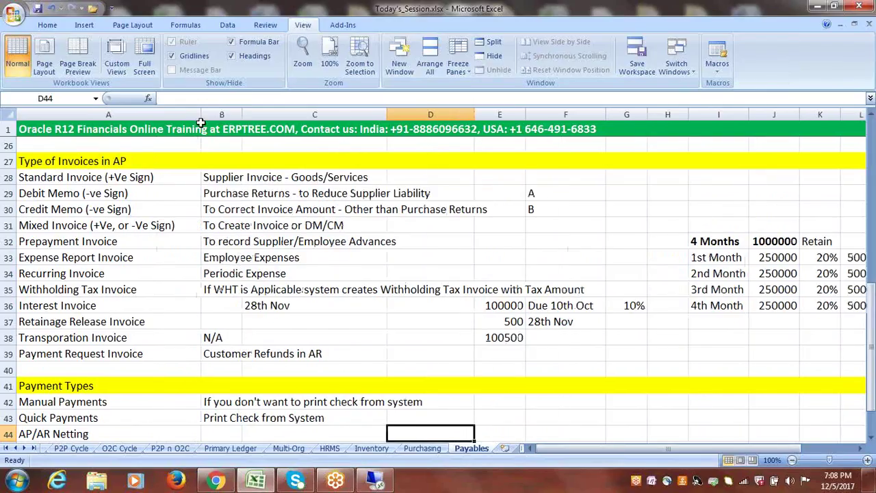
- Scroll the Payables sheet to rows 43–61, showing the list's end at Refund and Zero Payments
left_click(498, 255)
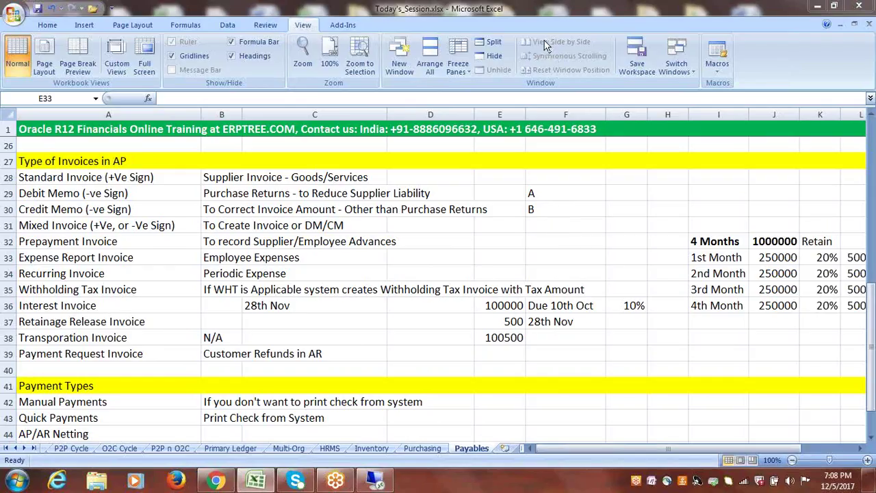
left_click(627, 321)
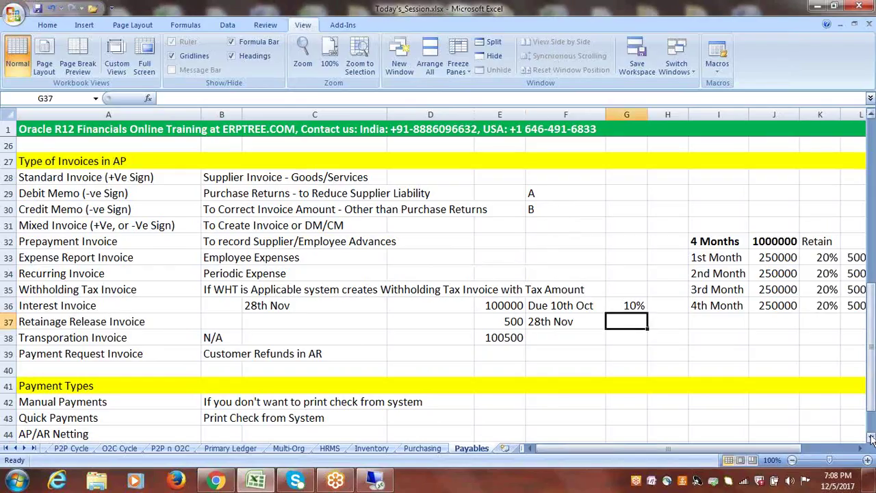
left_click_drag(872, 442, 871, 441)
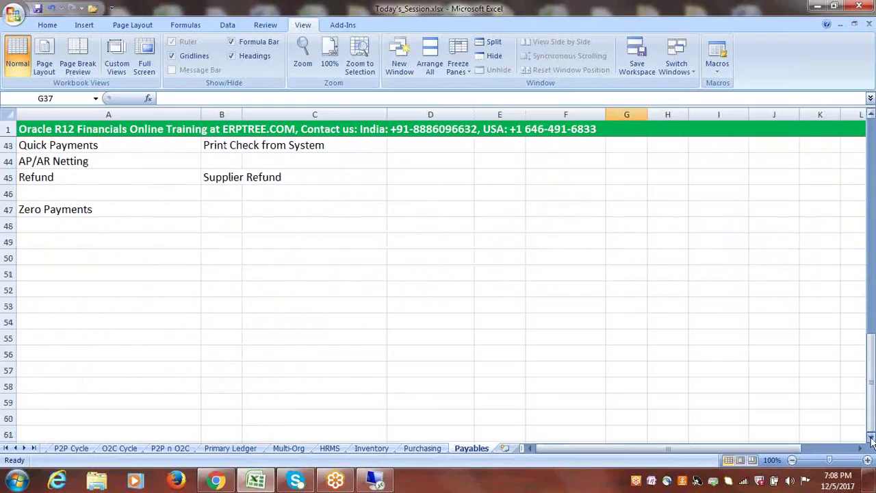
- Enter the heading 'Accounts Payable Setups' in A49 and give all of row 49 a yellow fill
left_click(55, 243)
double_click(54, 243)
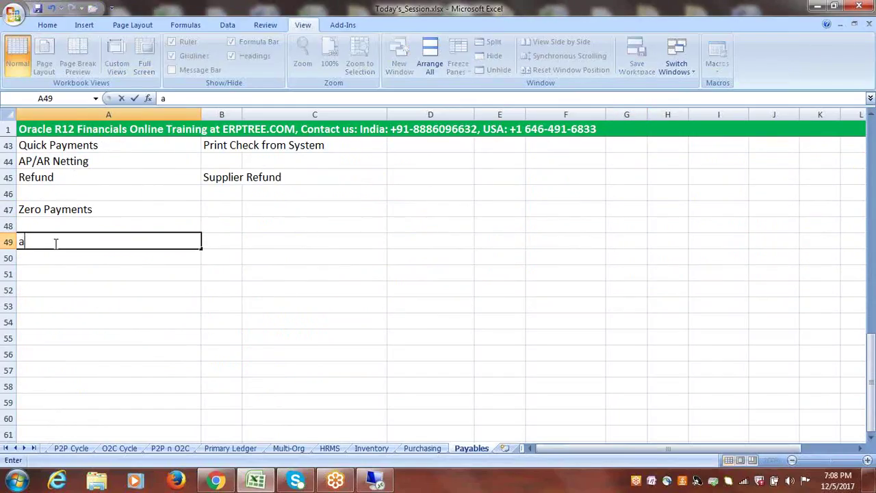
type("Accounts Payable Setups")
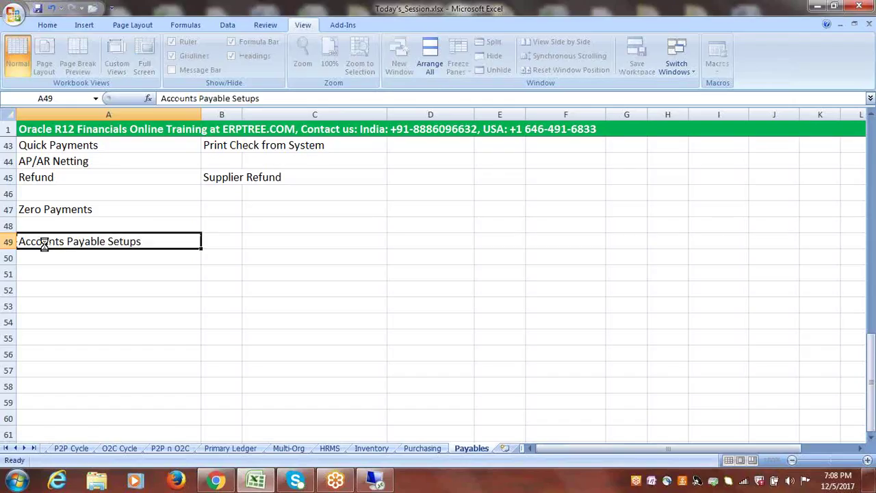
left_click(5, 241)
left_click(48, 25)
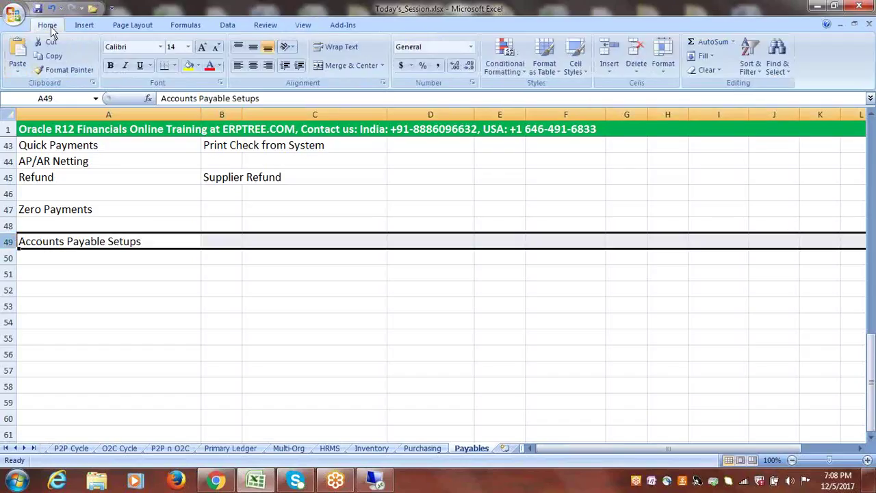
left_click(188, 65)
left_click(72, 261)
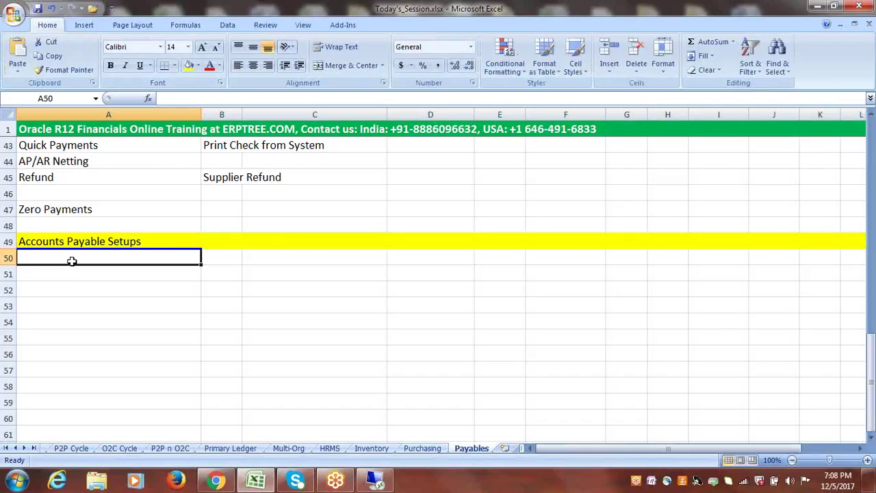
- List Configure Payables System Setups, Setups Financials Options, Setups Payables Options and Create Payment Terms in A50–A53
type("Configure")
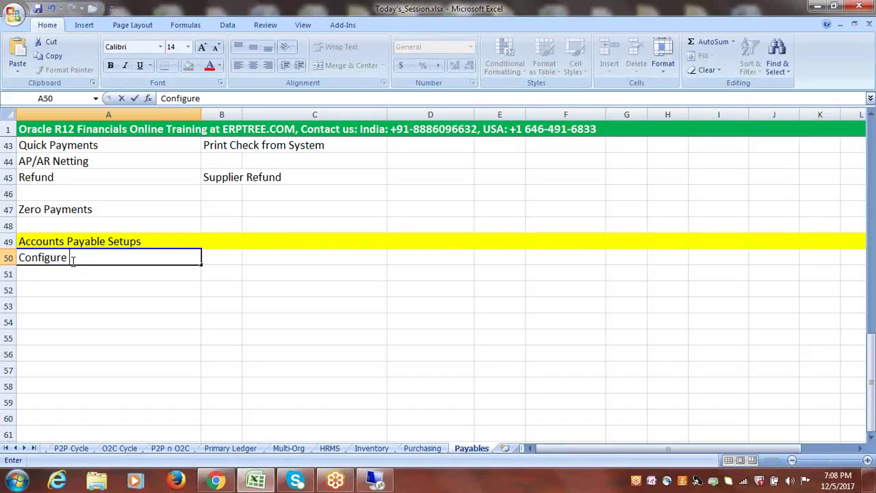
type("Payables System")
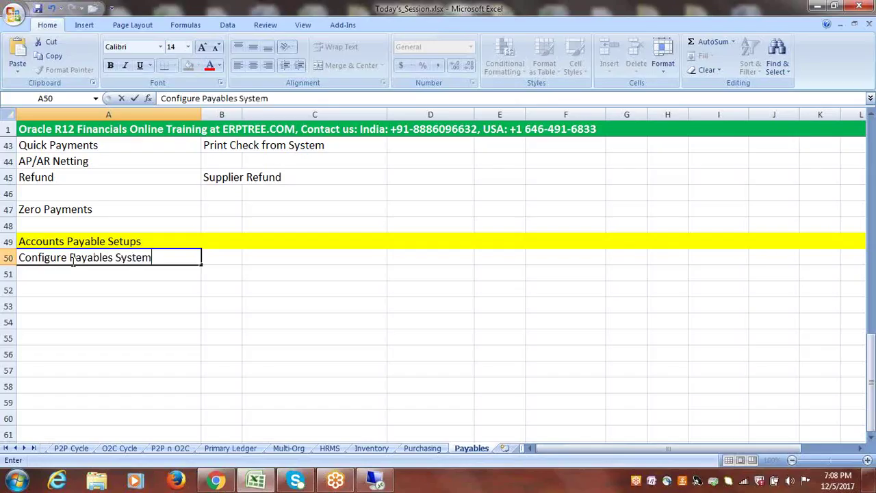
type(" Setups")
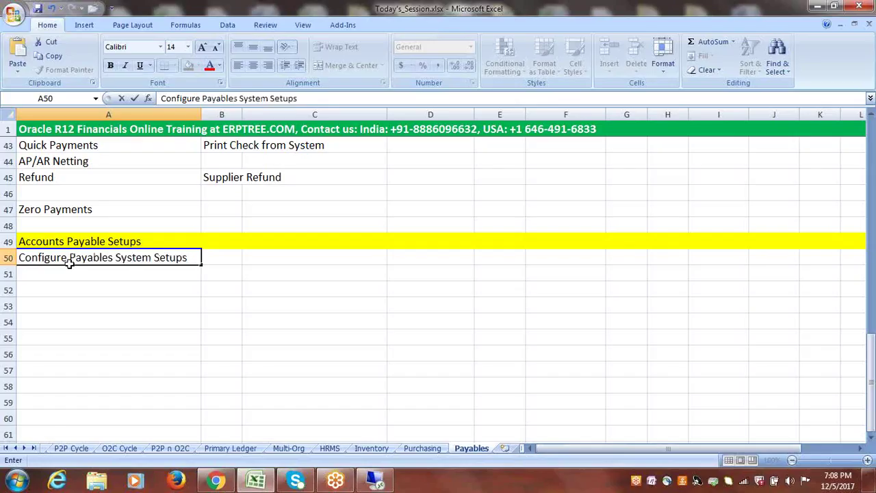
left_click(64, 272)
type("Setups")
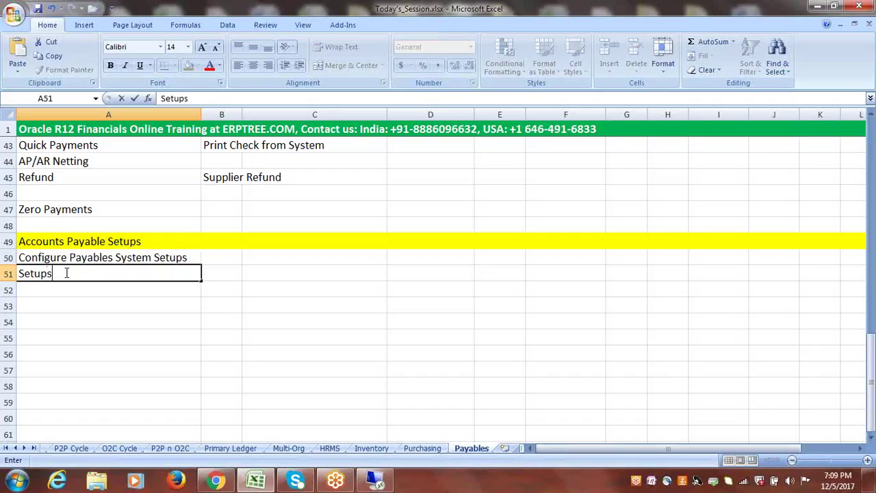
type(" Financial")
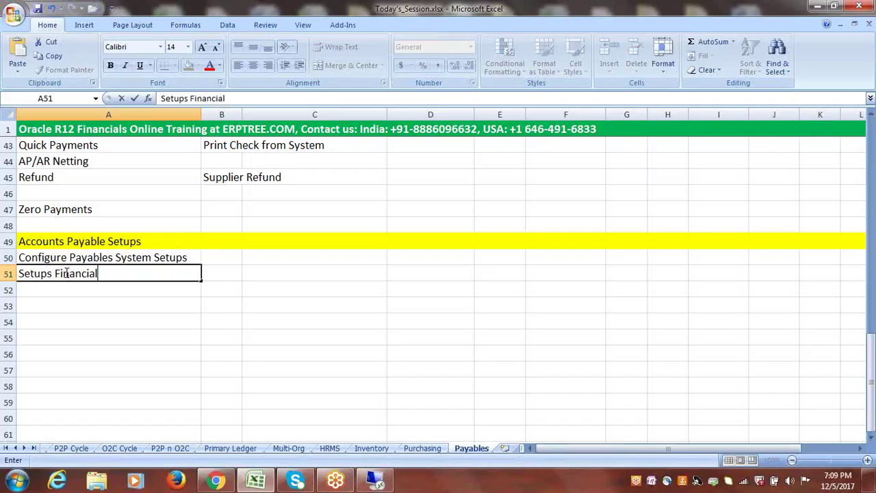
type("s Opt")
type("it")
type("ons")
key("Return")
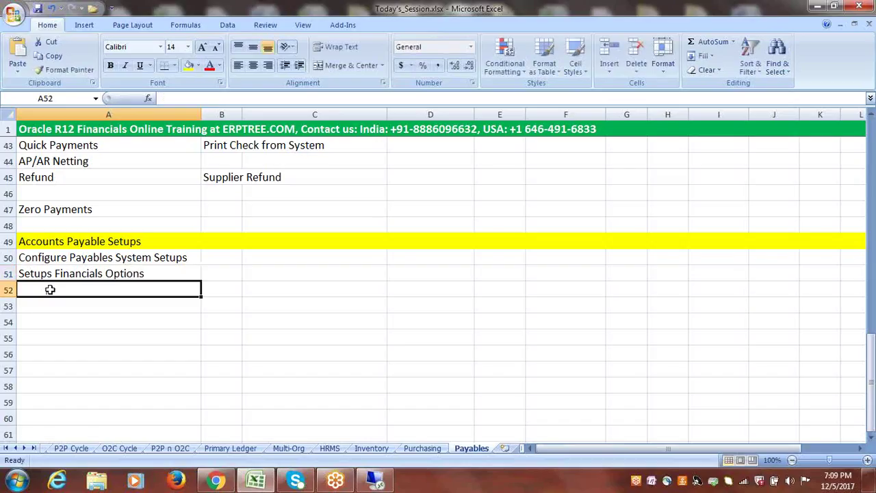
type("Setups P")
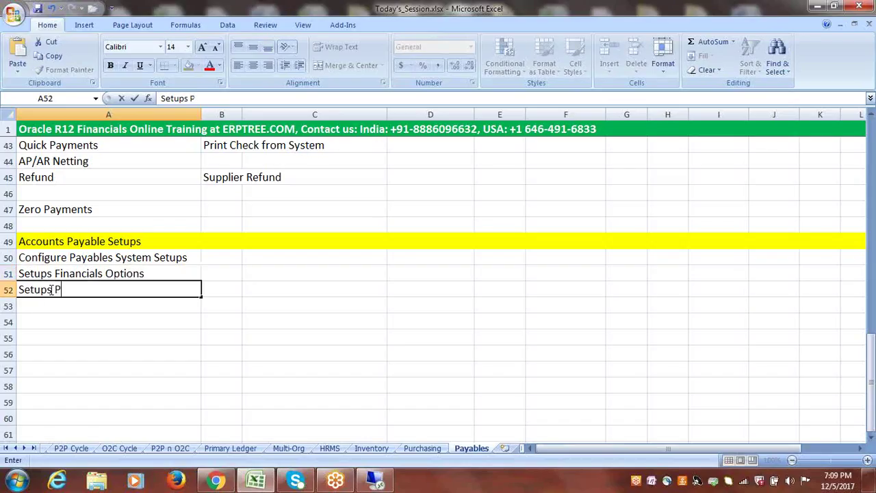
type("ayables Options")
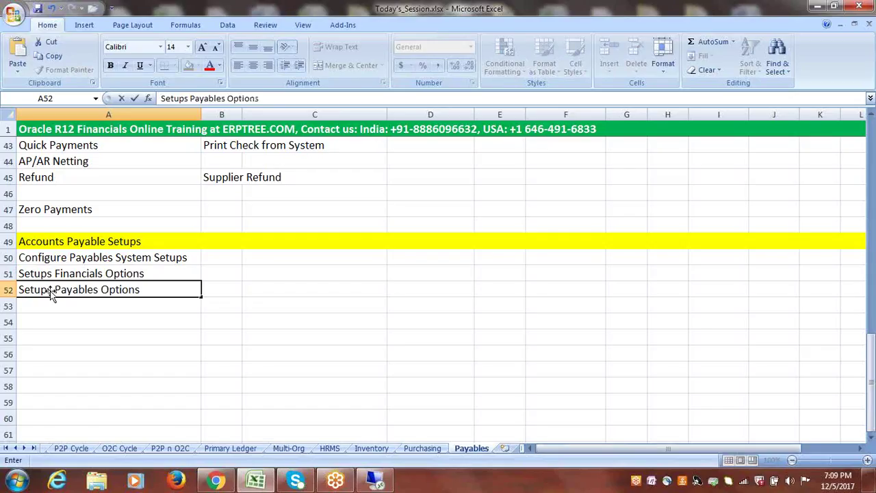
key("Return")
type("Create Pay")
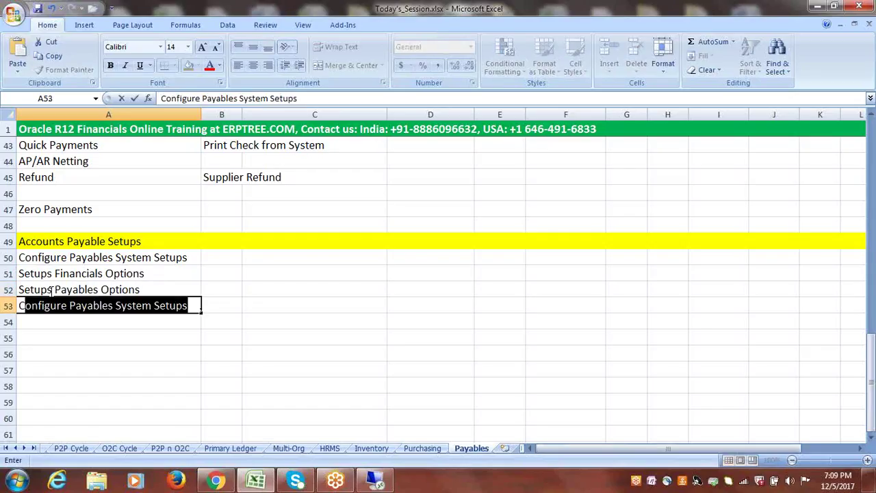
type("ment Terms")
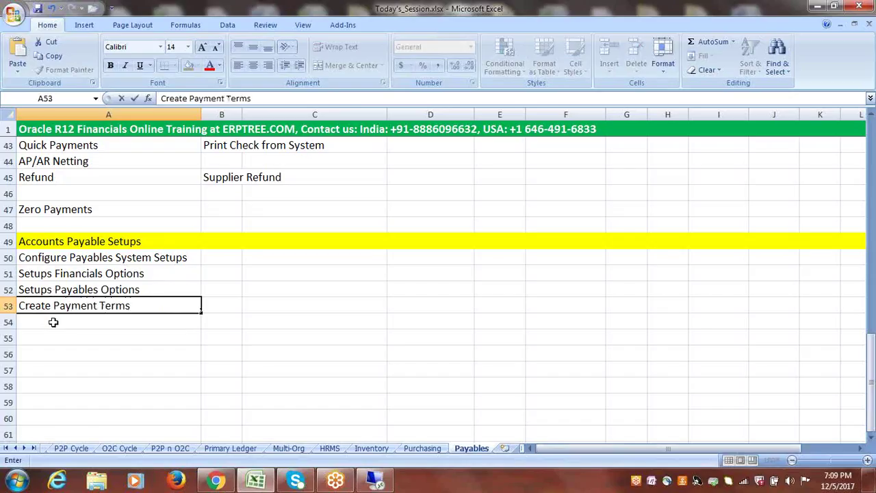
- Add Create Distribution Sets and Create Suppliers & Sites below Create Payment Terms
key("Return")
type("Create ")
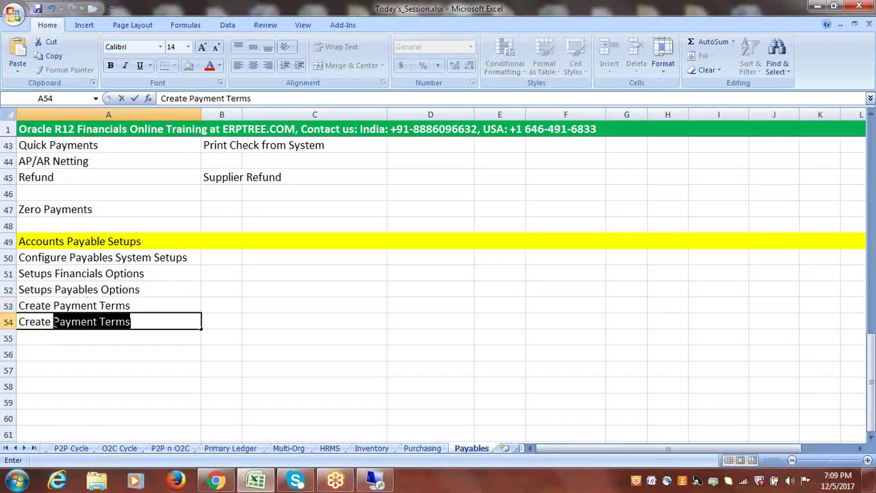
type("Distribu")
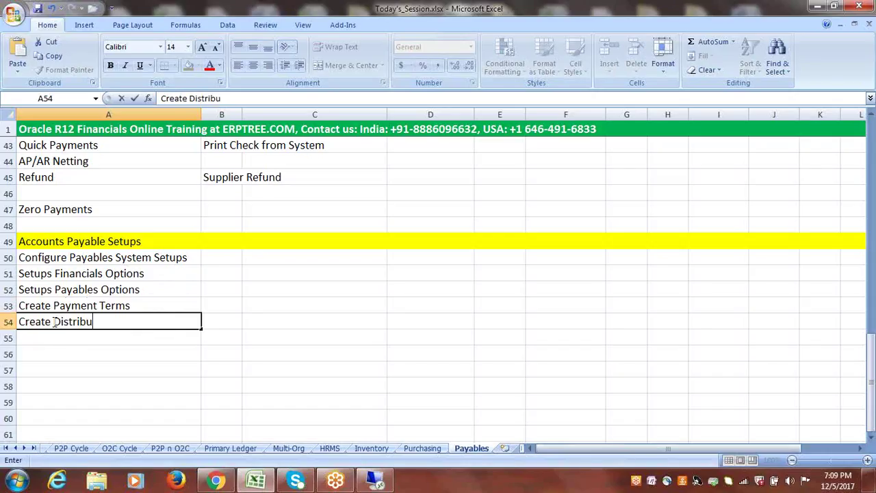
type("tion Sets")
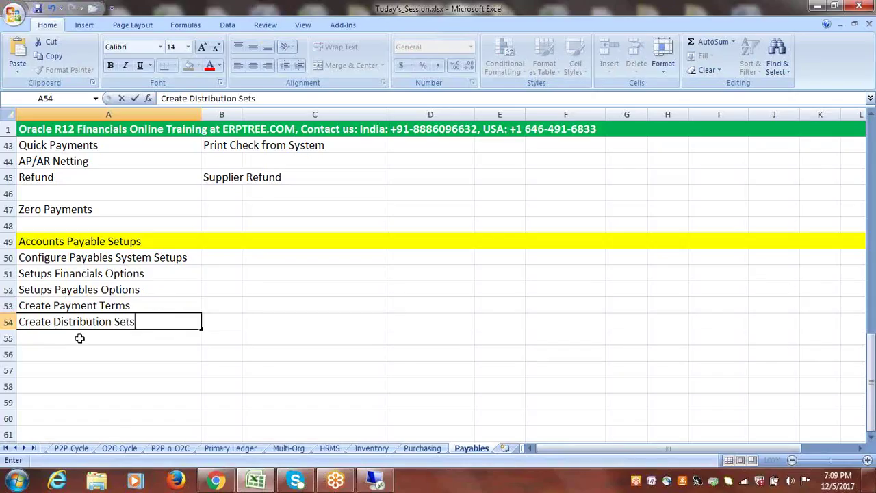
key("Return")
type("Create ")
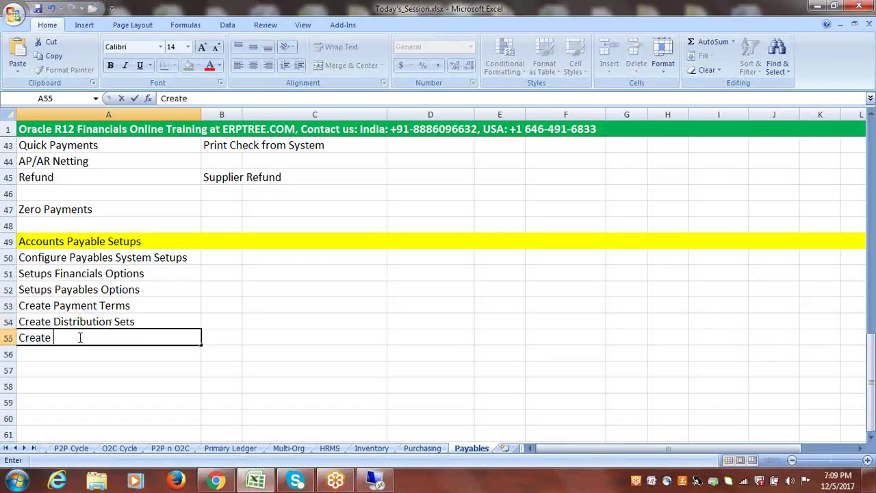
type("Suppliers & Sites")
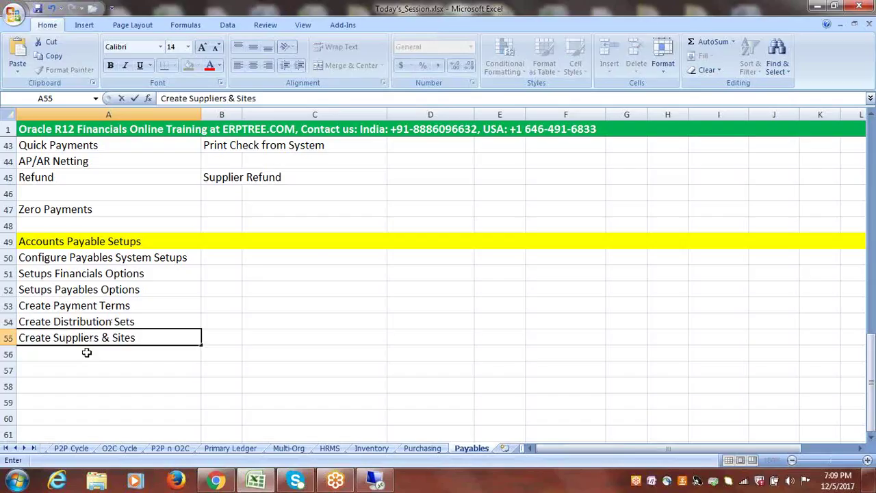
key("Return")
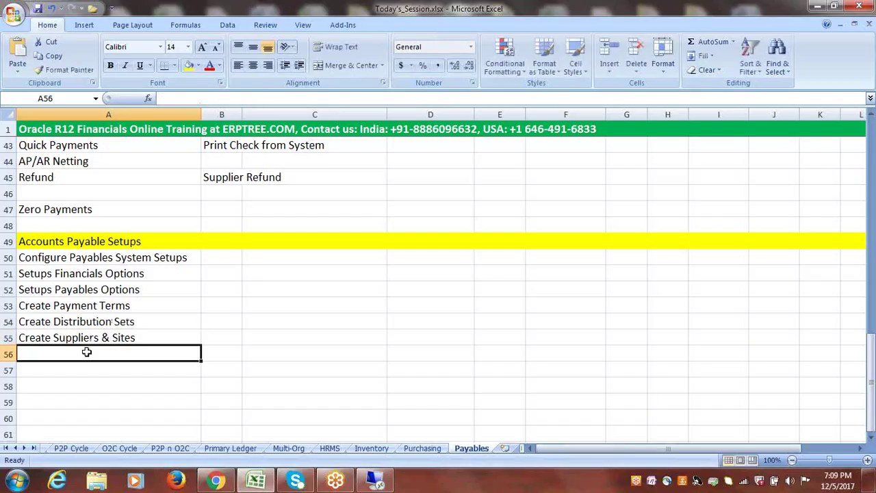
- Add Create Bank, Branch, Account, then Create Payment Process Profile, then Open Payables Periods
type("Create ")
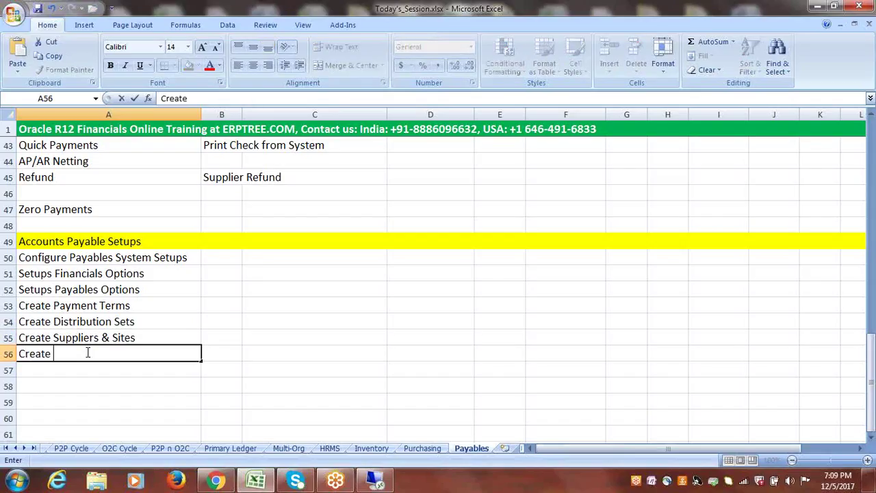
type("Bank, Branch,")
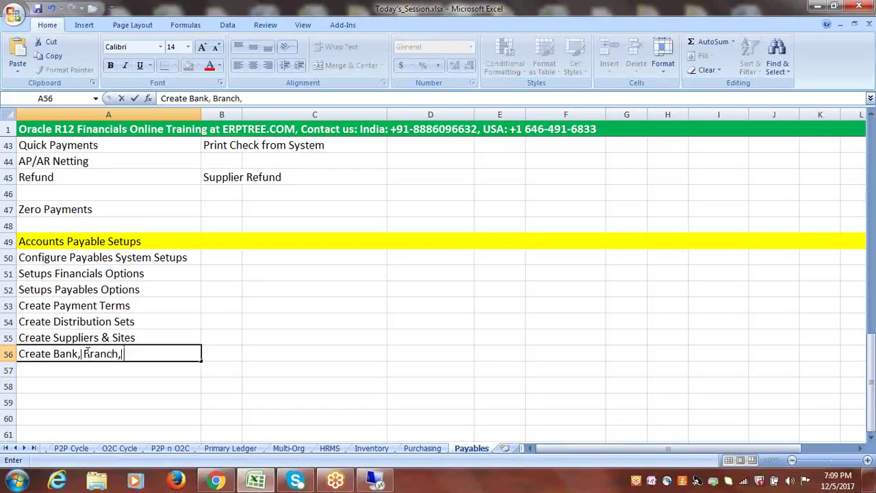
type(" Account")
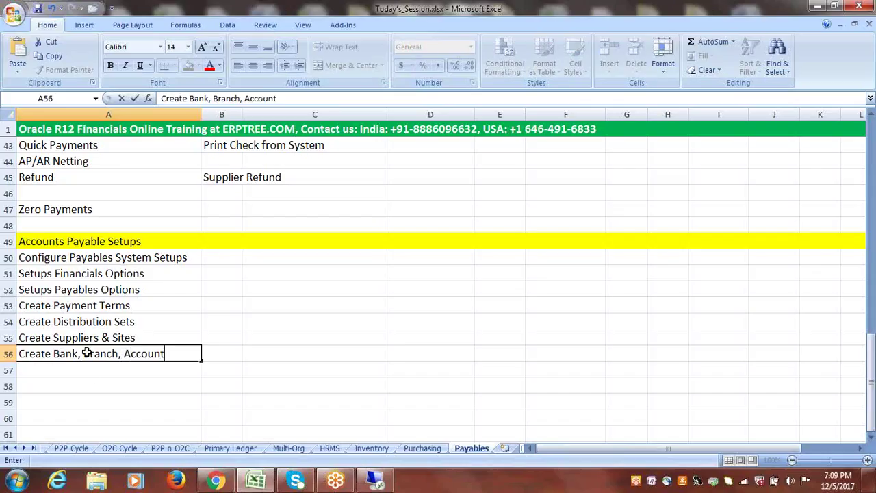
left_click(90, 366)
type("C")
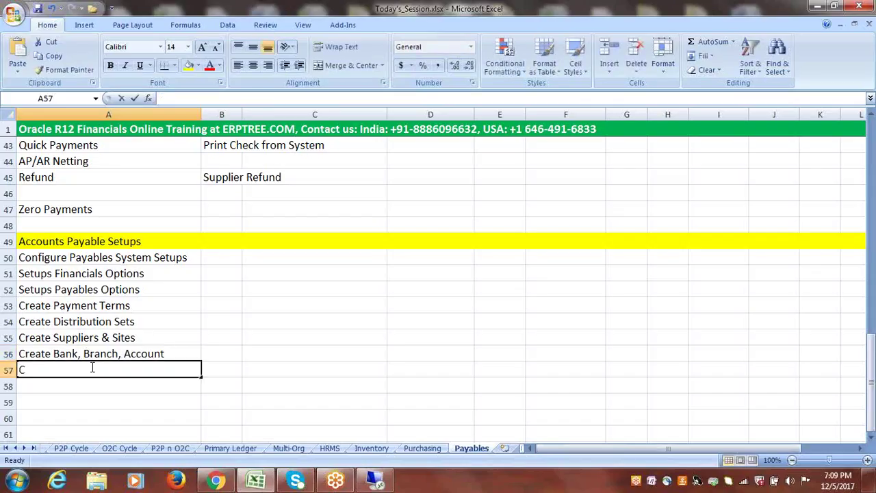
type("reate Pa")
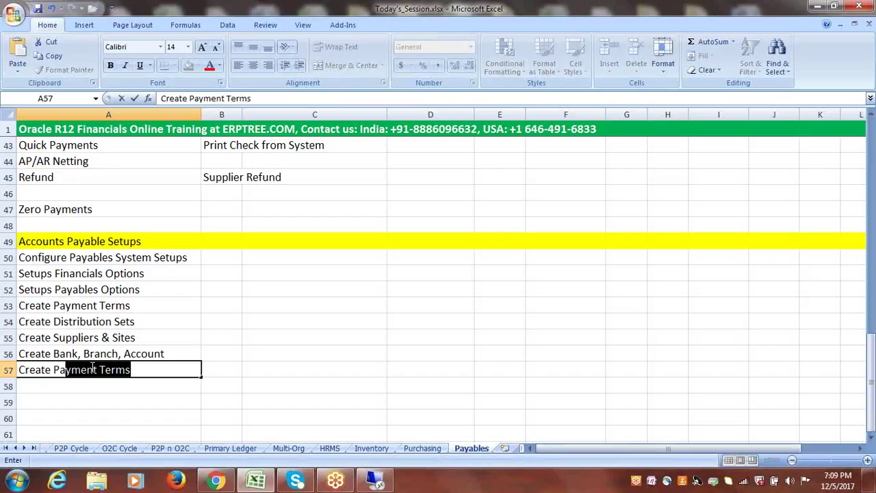
type("yment Proces")
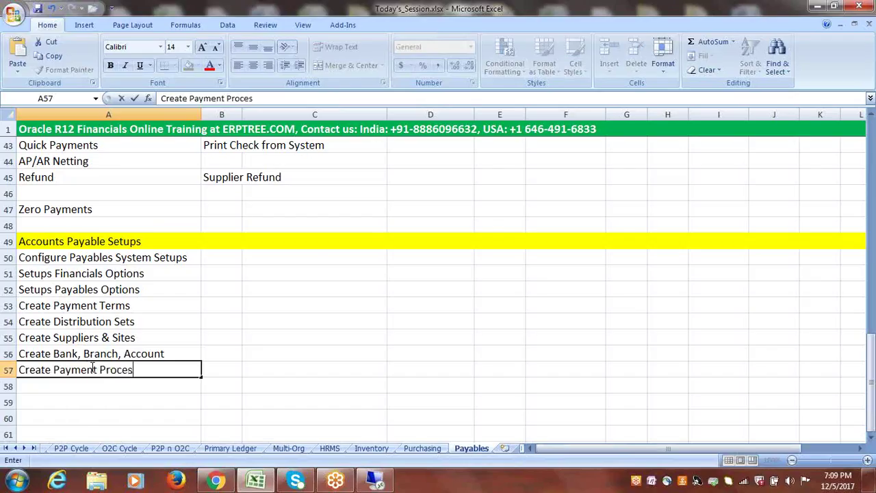
type("s Profile")
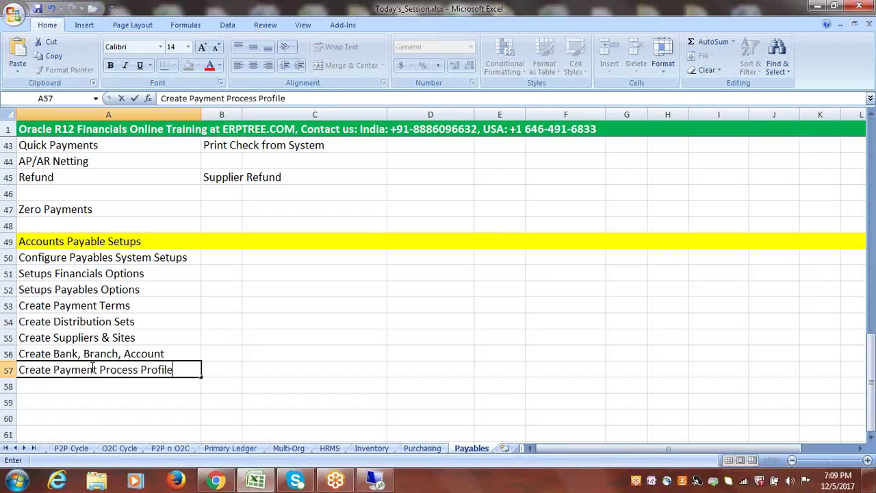
left_click(107, 390)
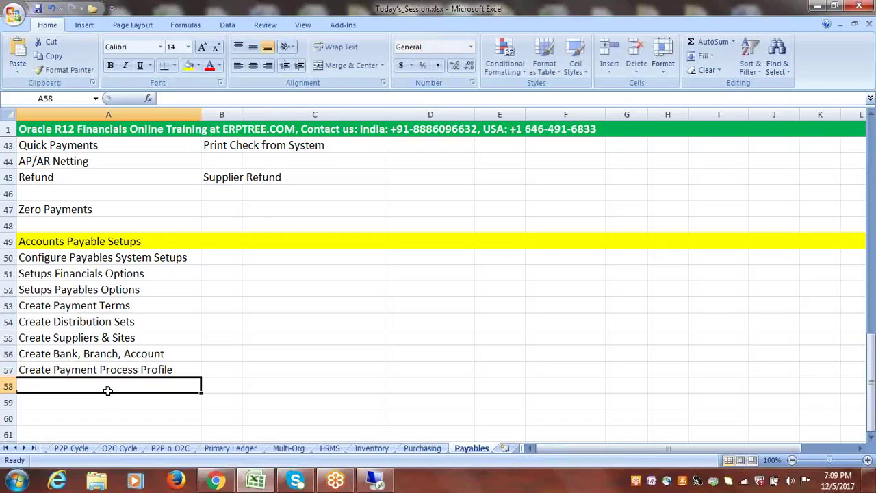
left_click(872, 437)
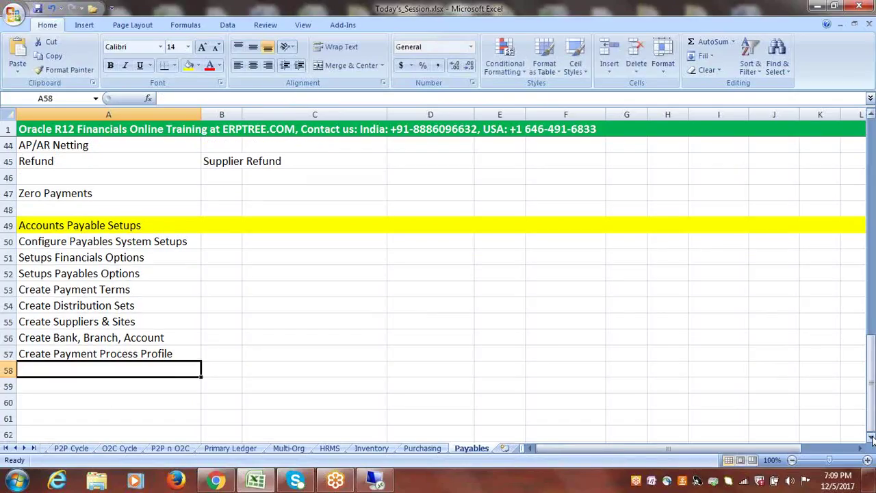
left_click(871, 438)
left_click(871, 438)
type("O")
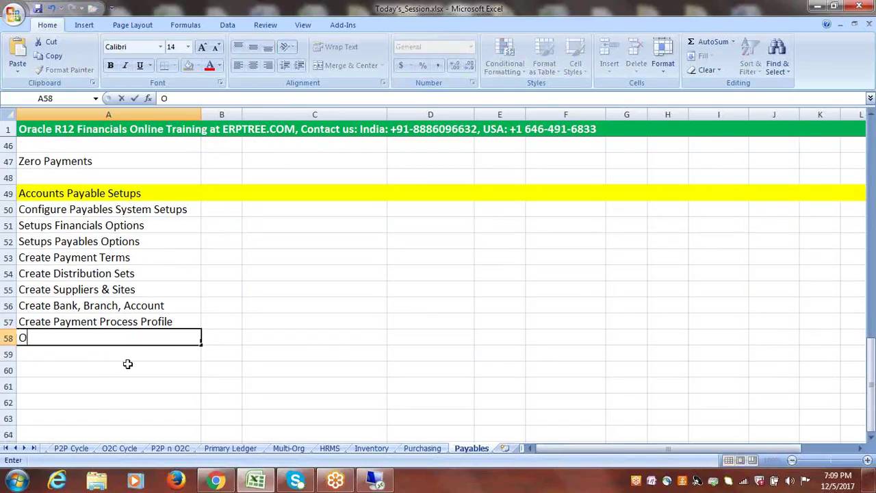
type("pen Payabl")
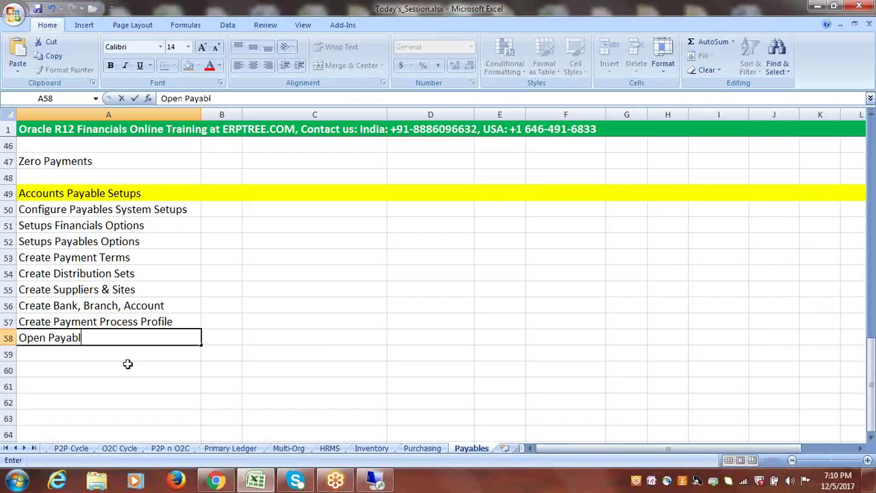
type("es Periods")
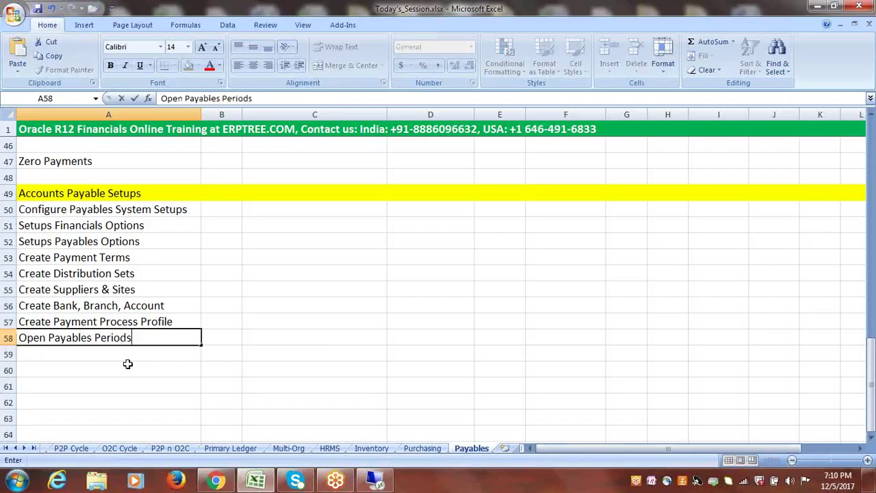
- Commit Open Payables Periods in A58 and review the setup steps in A50:A58
left_click(135, 366)
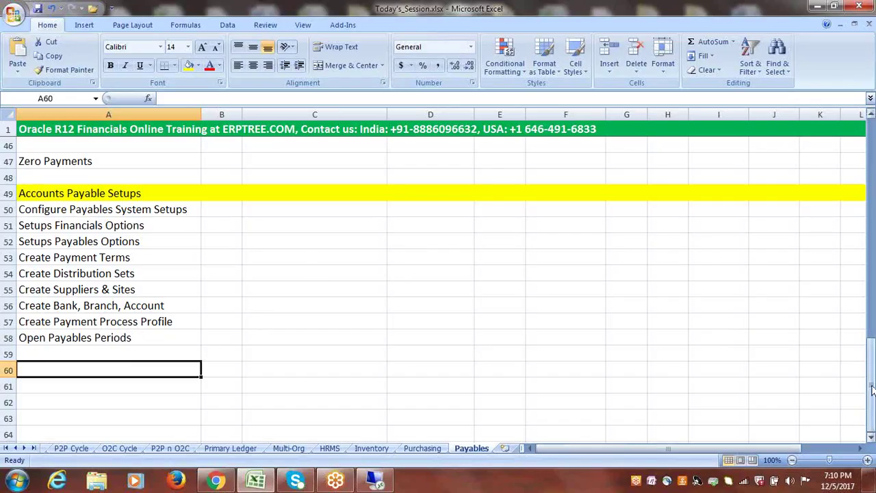
left_click_drag(872, 389, 873, 371)
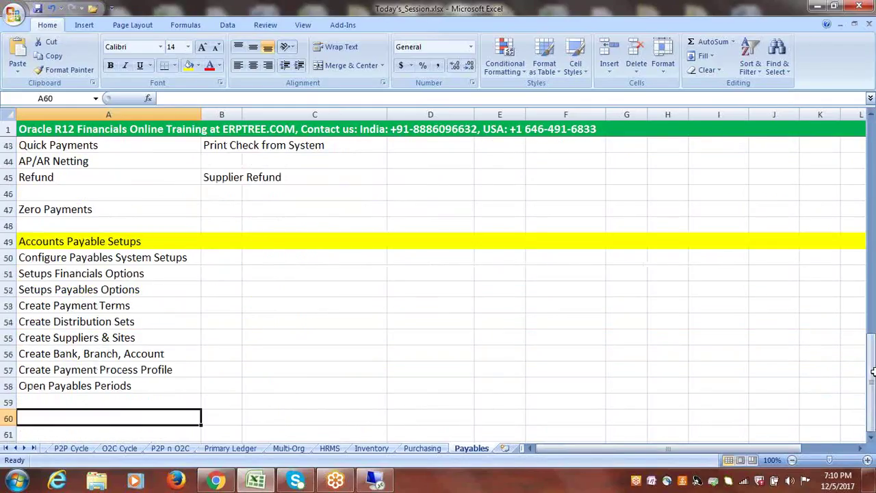
left_click_drag(97, 260, 100, 382)
left_click(80, 256)
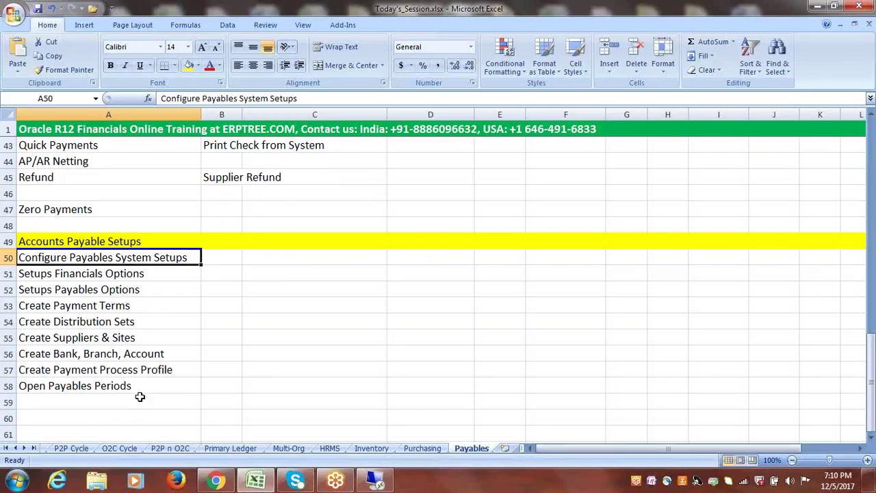
double_click(162, 319)
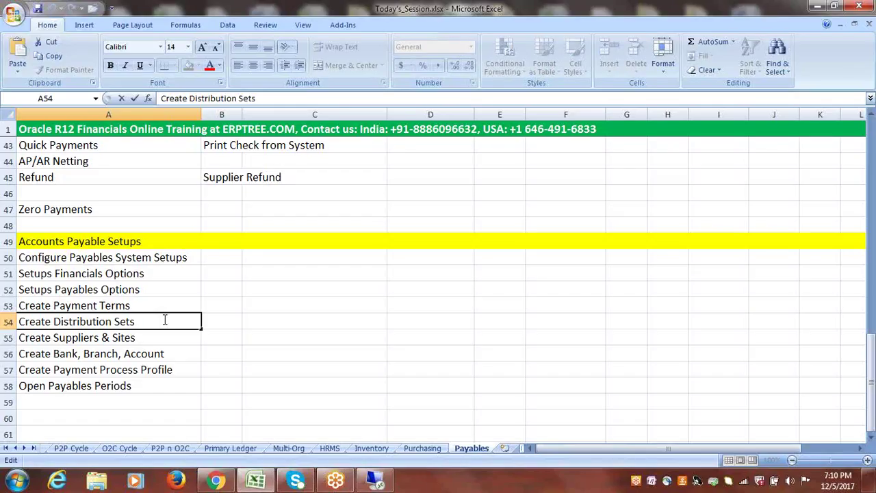
- Save the workbook with Ctrl+S, ending with A50 selected
key("ctrl+s")
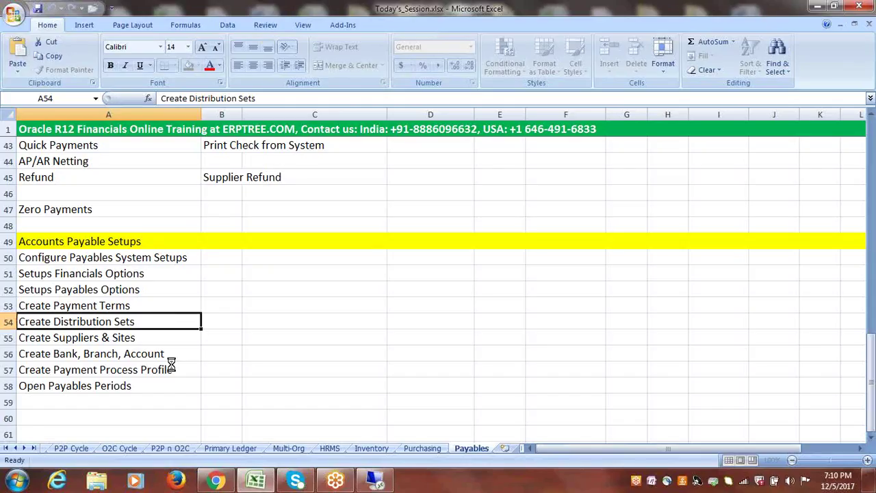
left_click(163, 385)
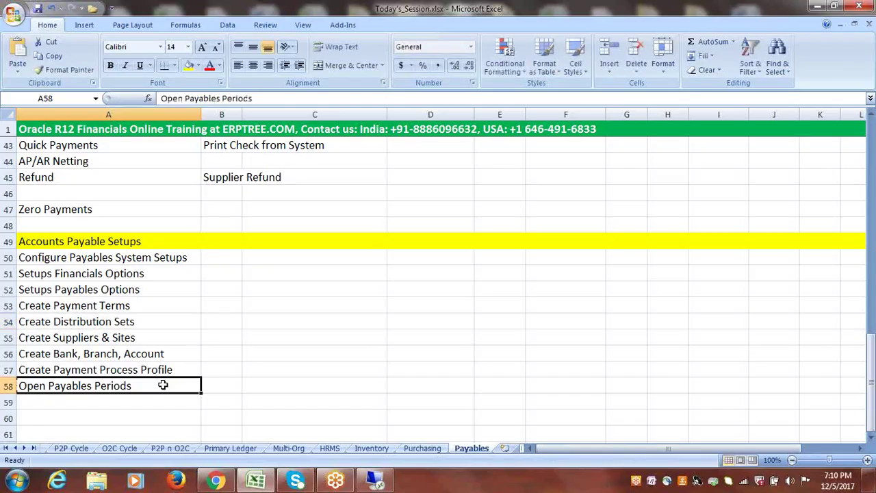
left_click(110, 261)
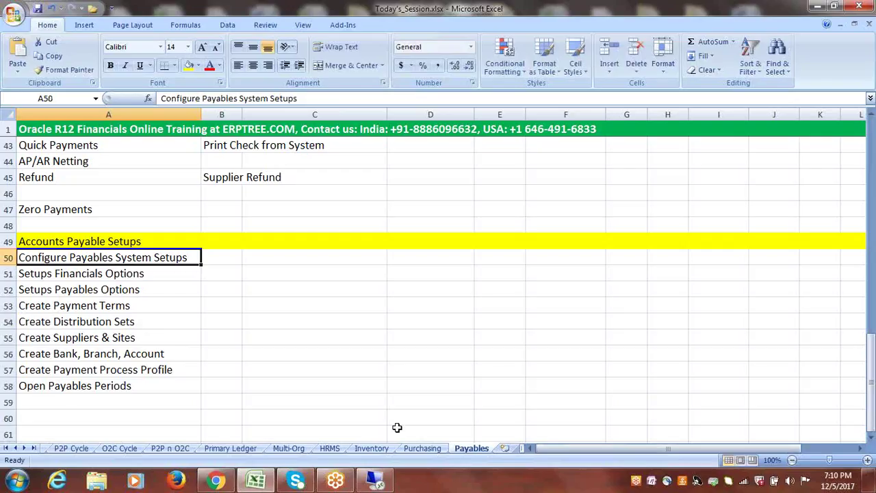
left_click(378, 483)
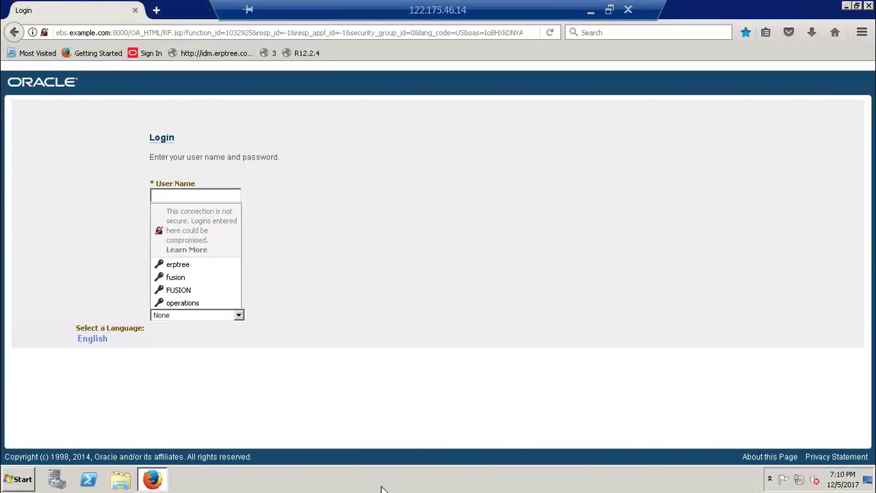
- Log in to Oracle E-Business Suite with the user name and password, declining to remember the login
left_click(199, 196)
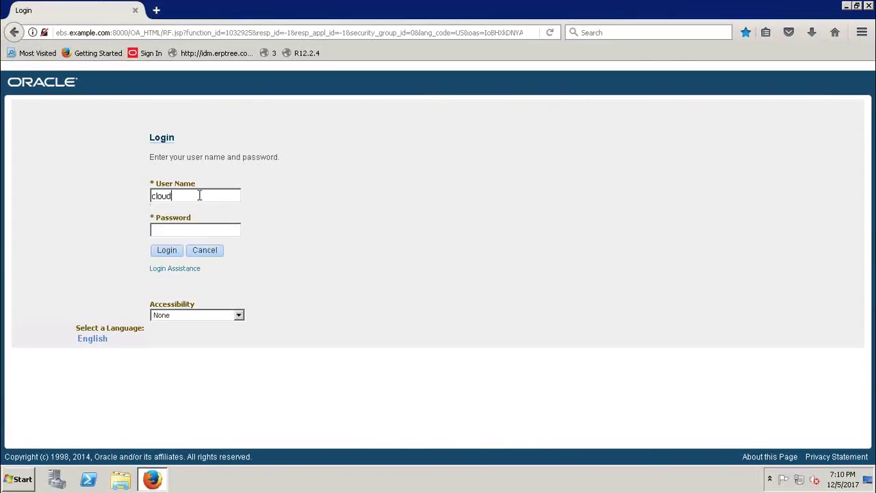
key("Tab")
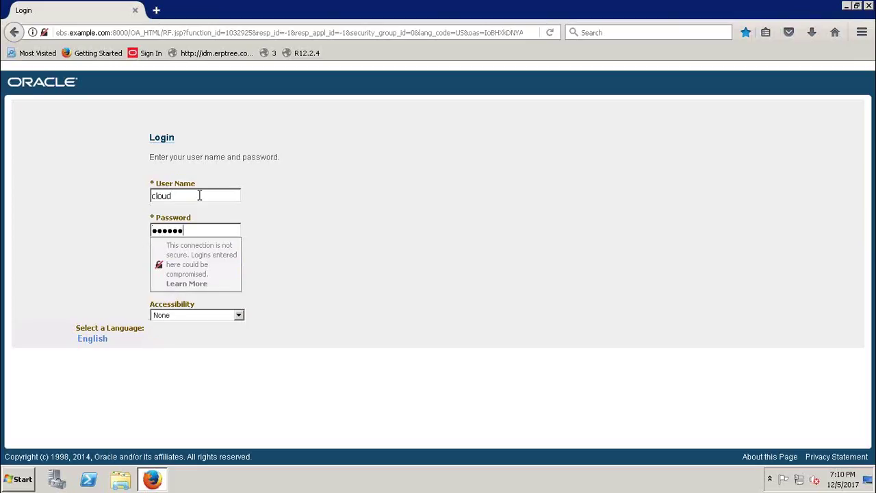
key("Return")
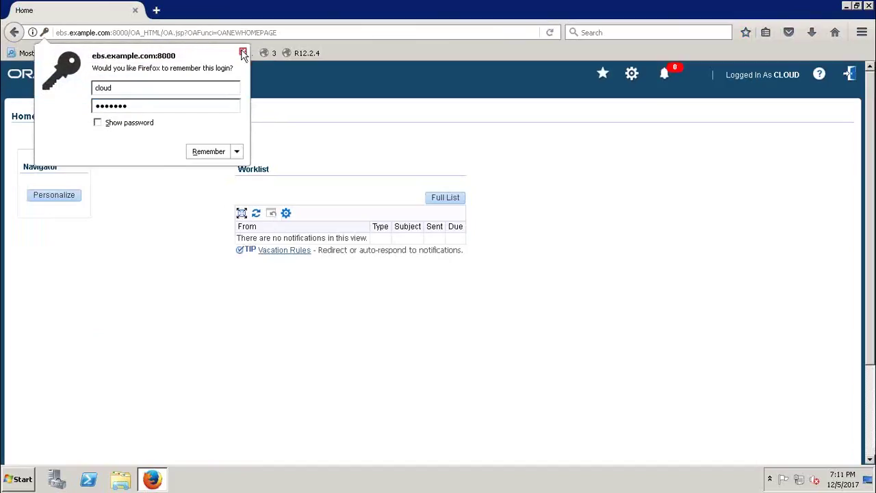
left_click(242, 51)
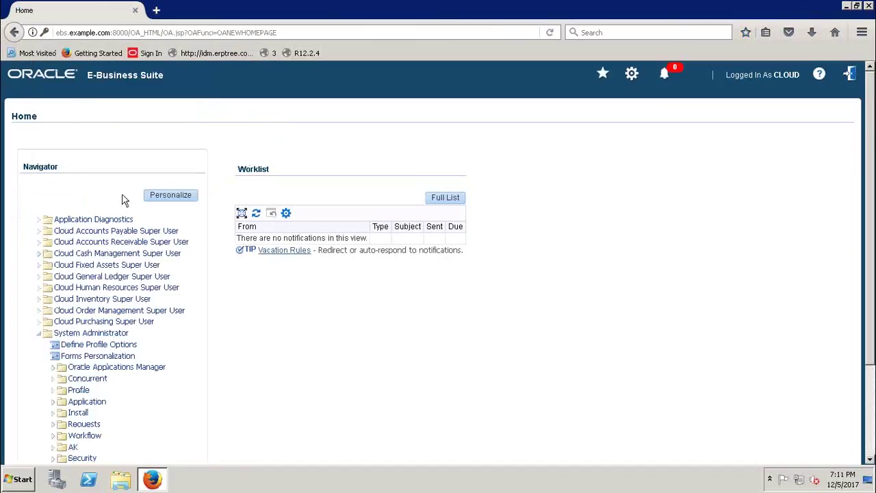
- Collapse System Administrator and open Funds Available under Cloud Accounts Payable Super User
left_click(40, 335)
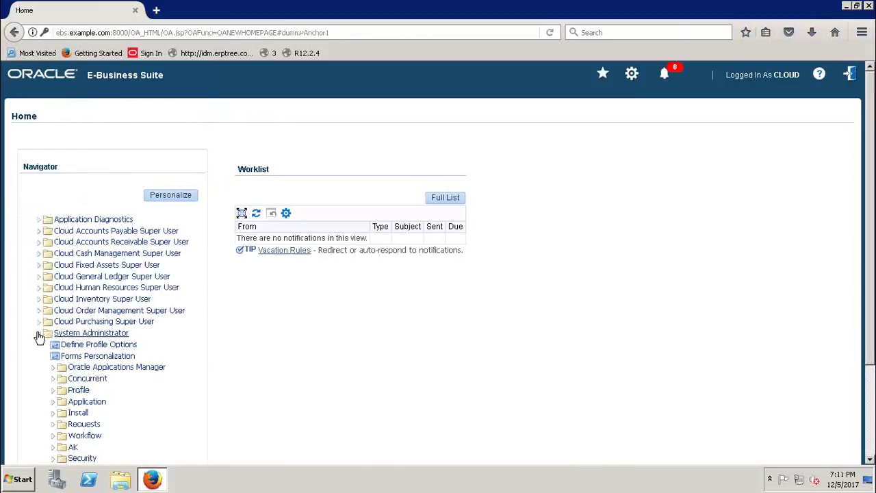
left_click(39, 336)
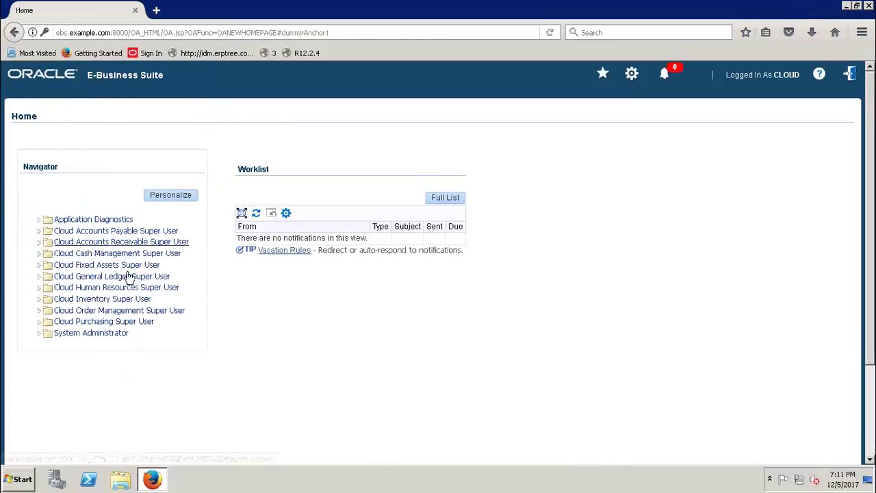
left_click(111, 235)
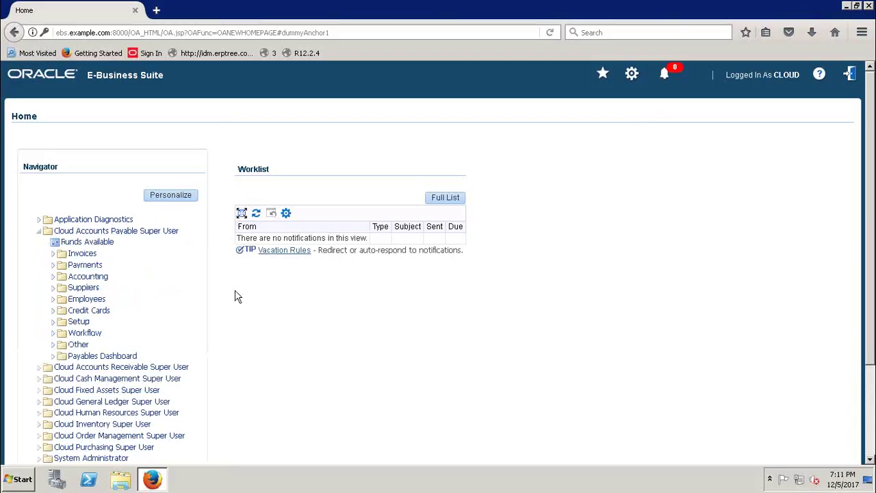
left_click(91, 246)
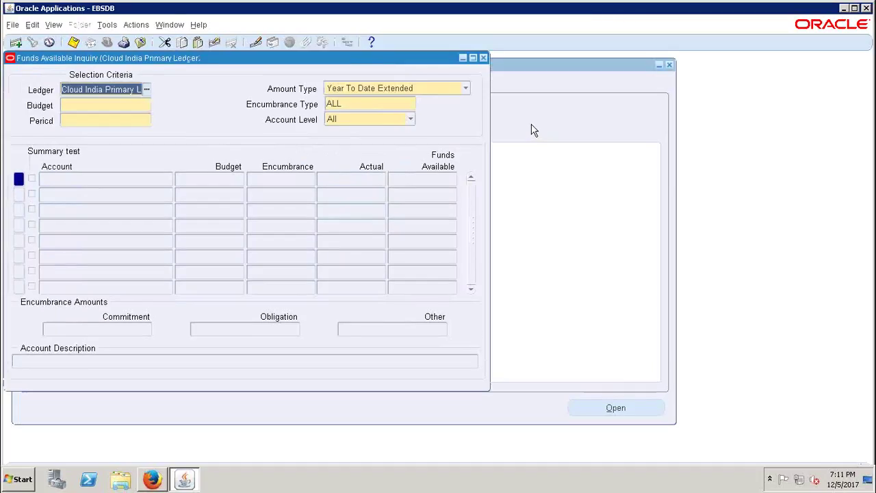
- Close the Funds Available form, then open Payables System Setup from Setup > Options in the Navigator
left_click(484, 59)
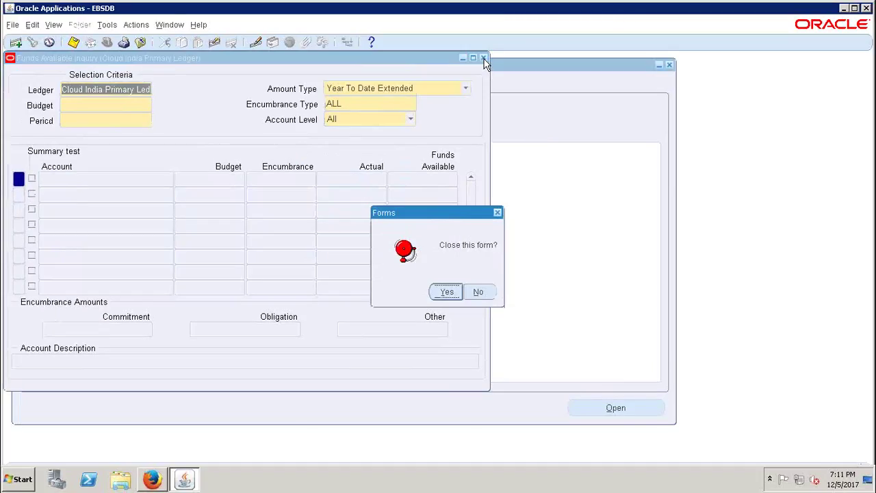
left_click(445, 291)
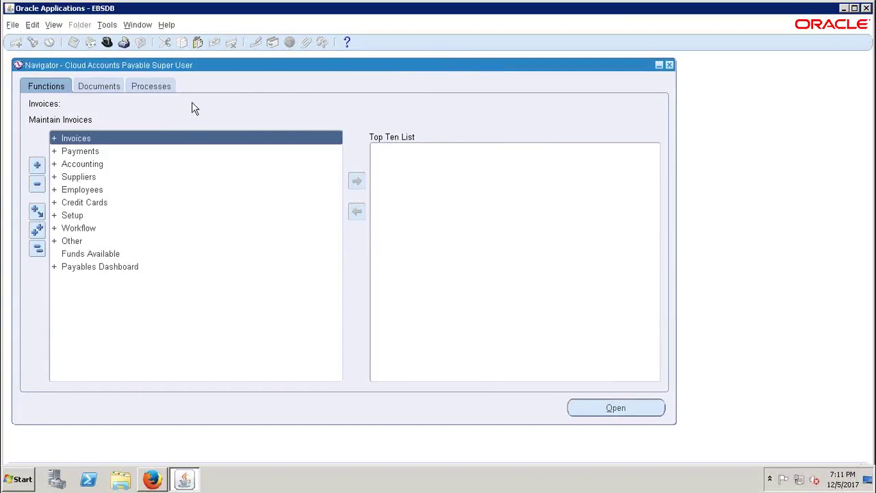
double_click(73, 216)
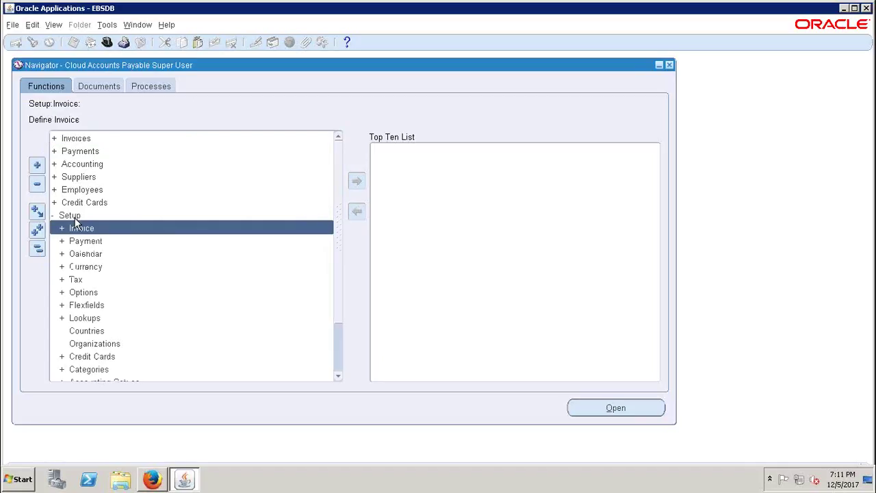
double_click(82, 295)
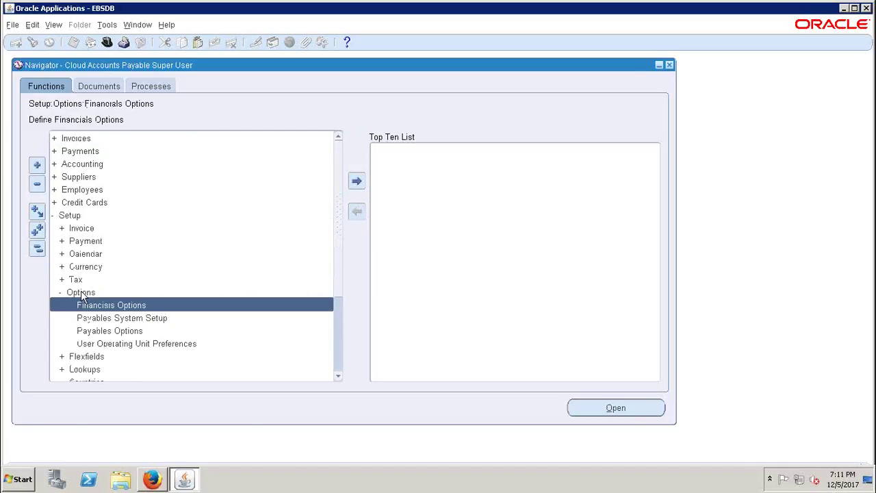
left_click(97, 321)
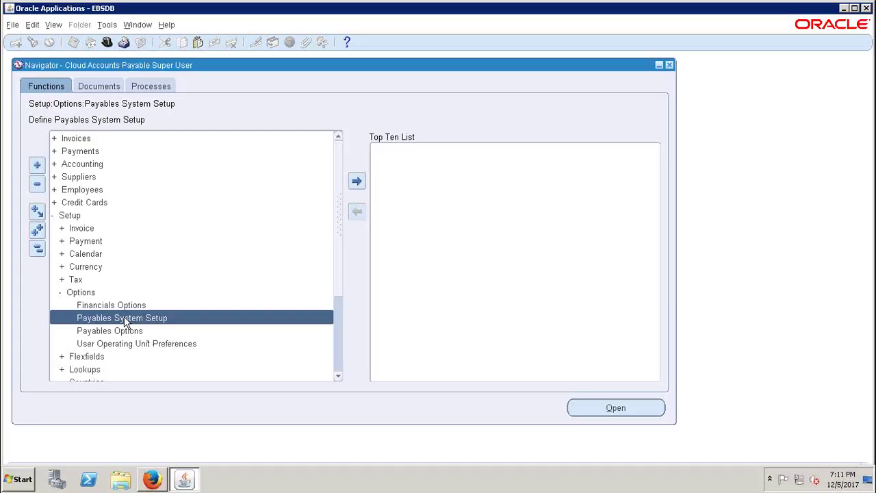
double_click(126, 319)
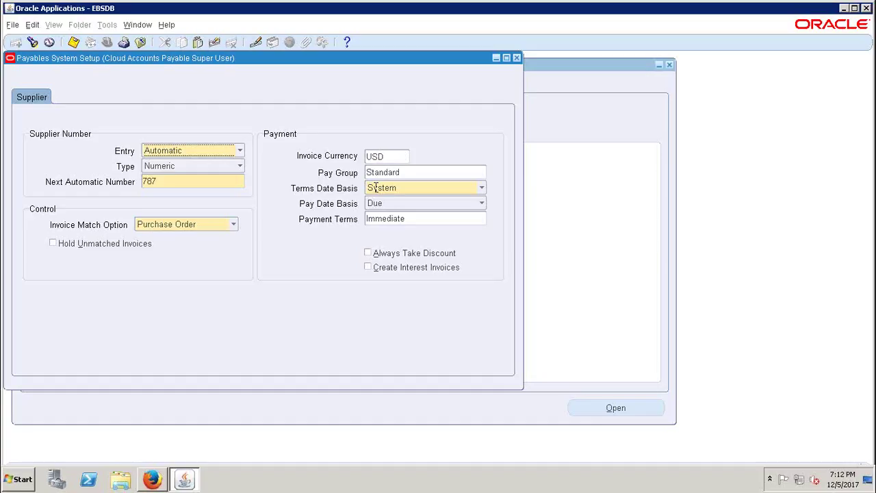
- Replace USD with INR as the default invoice currency in Payables System Setup
left_click(397, 146)
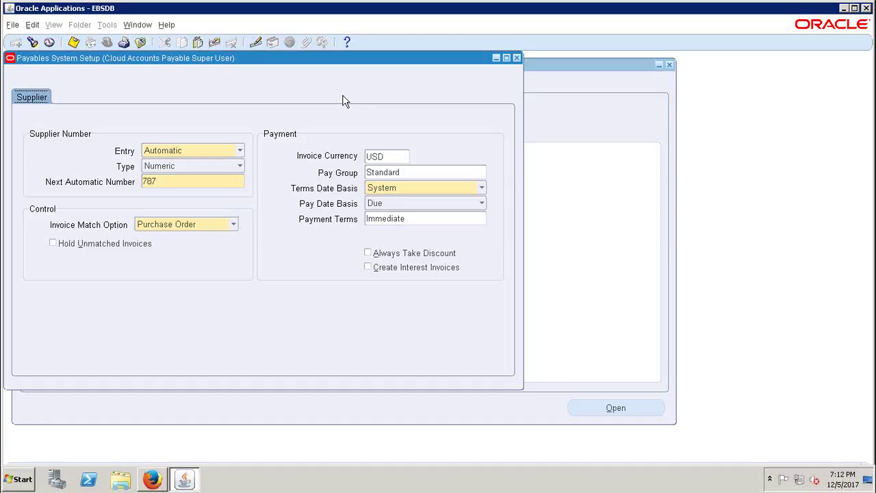
type("inr")
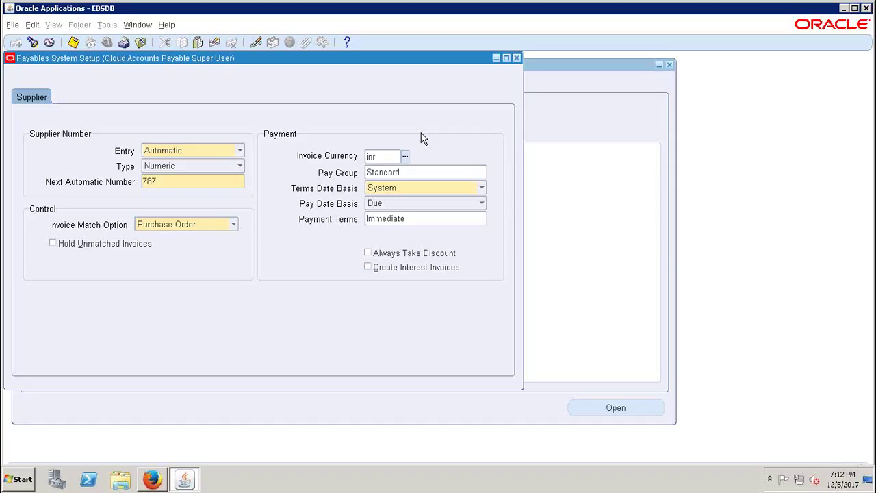
key("Tab")
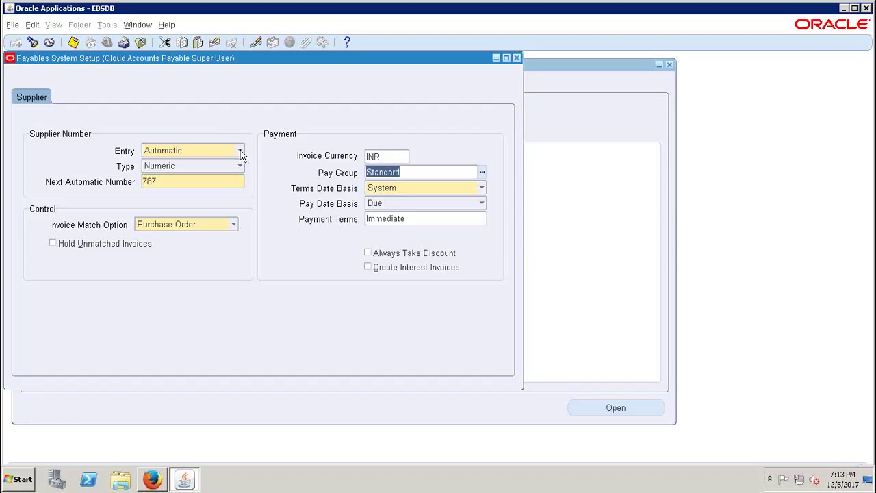
left_click(240, 151)
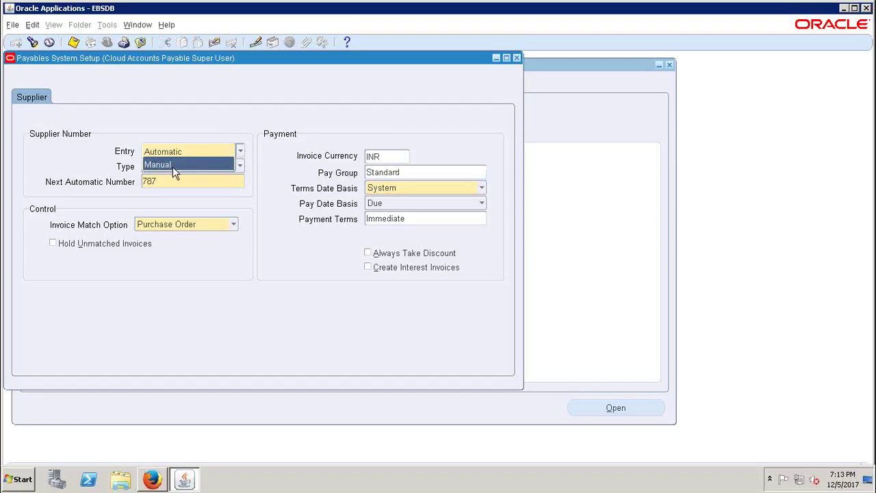
left_click(288, 162)
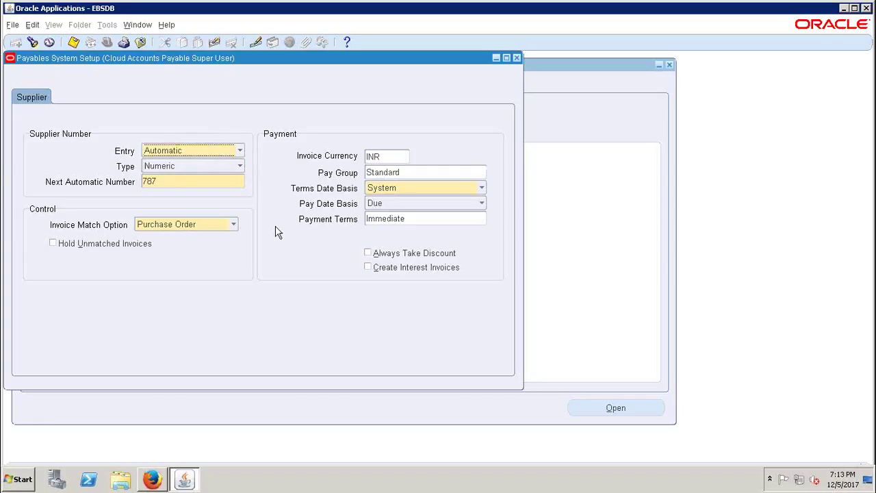
left_click(387, 157)
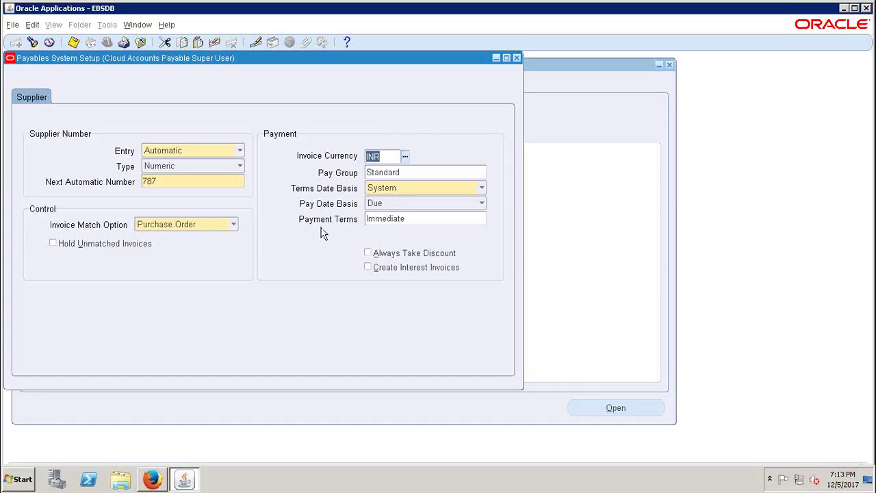
left_click(413, 222)
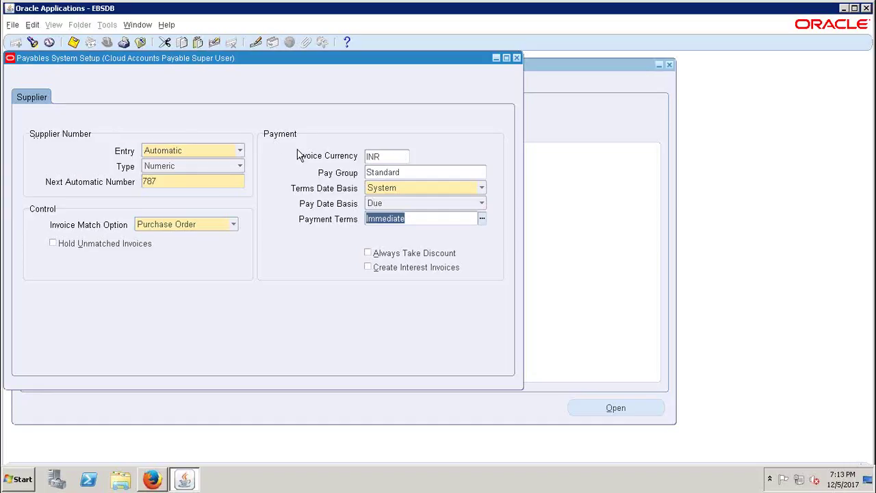
left_click(388, 159)
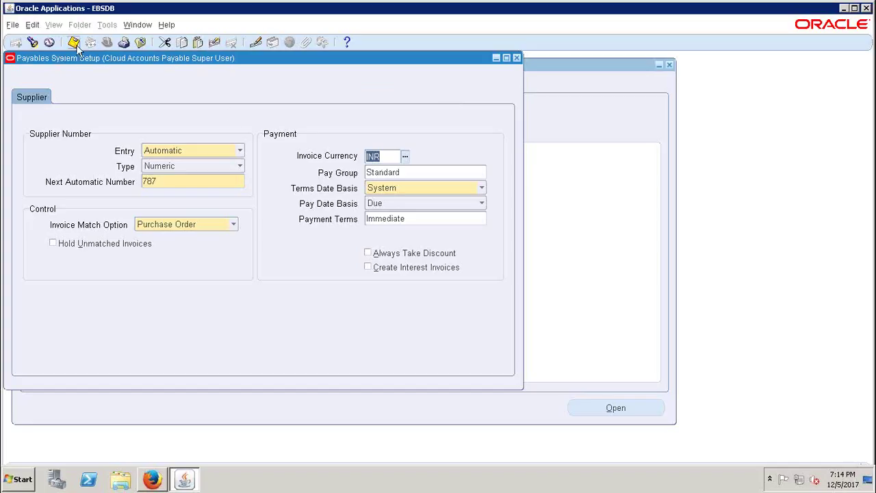
- Close Payables System Setup and select Financials Options in the Navigator's setup functions
left_click(517, 57)
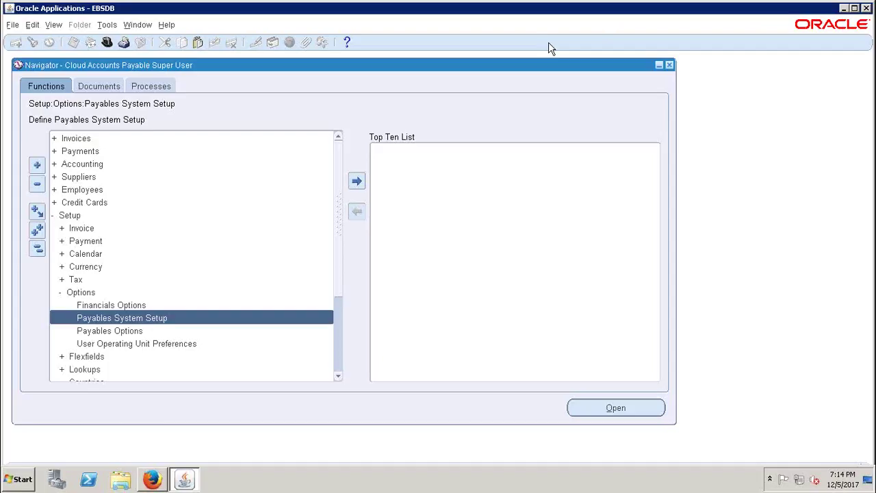
left_click(132, 306)
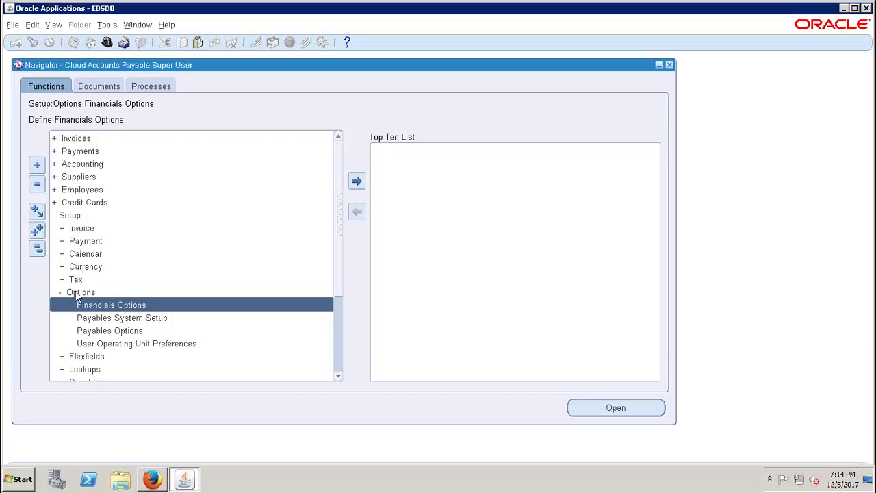
- Open Financials Options and check the Liability, Prepayment and Discount Taken accounts
double_click(110, 309)
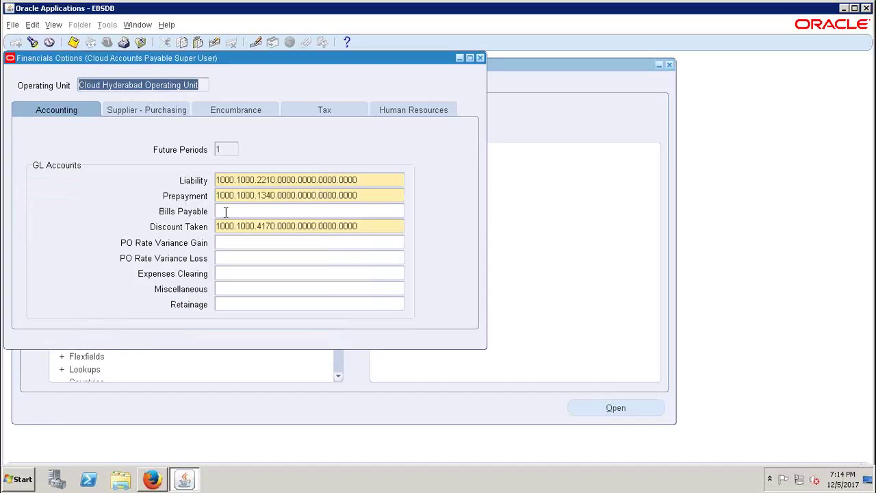
left_click(372, 180)
left_click(368, 196)
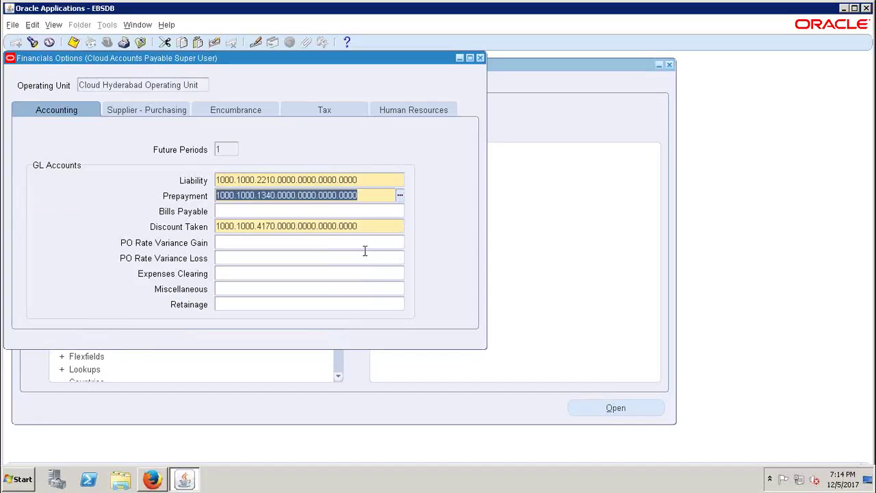
left_click(368, 227)
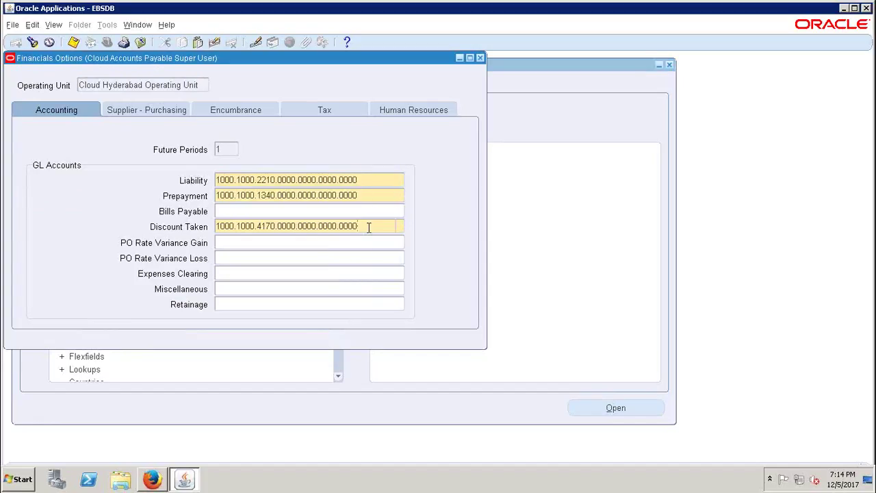
- Review the Supplier - Purchasing, Encumbrance, Tax and Human Resources tabs
left_click(121, 110)
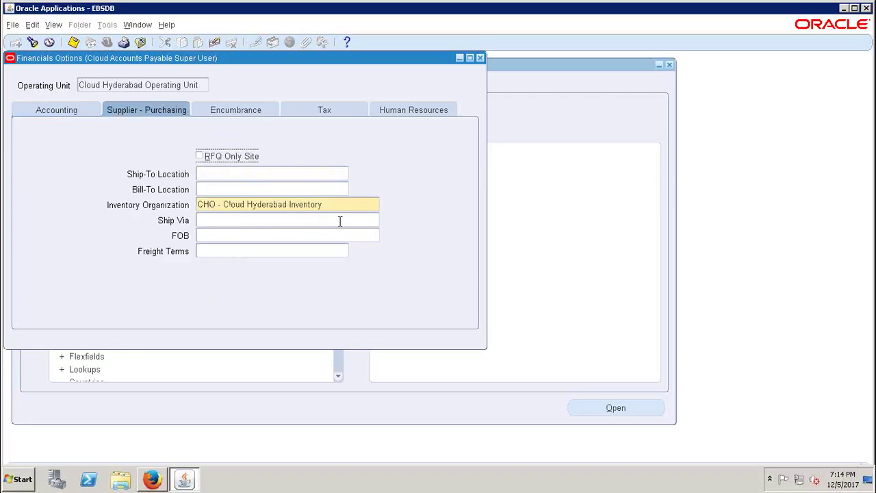
left_click(240, 114)
left_click(326, 112)
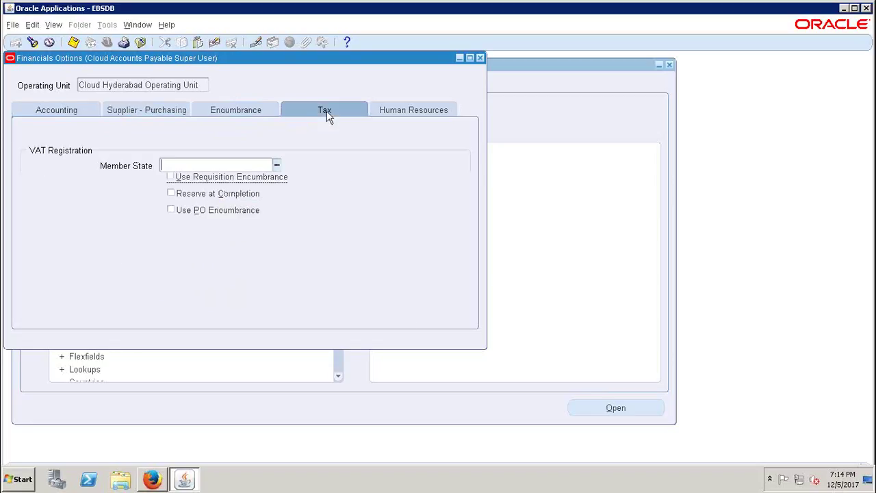
left_click(417, 113)
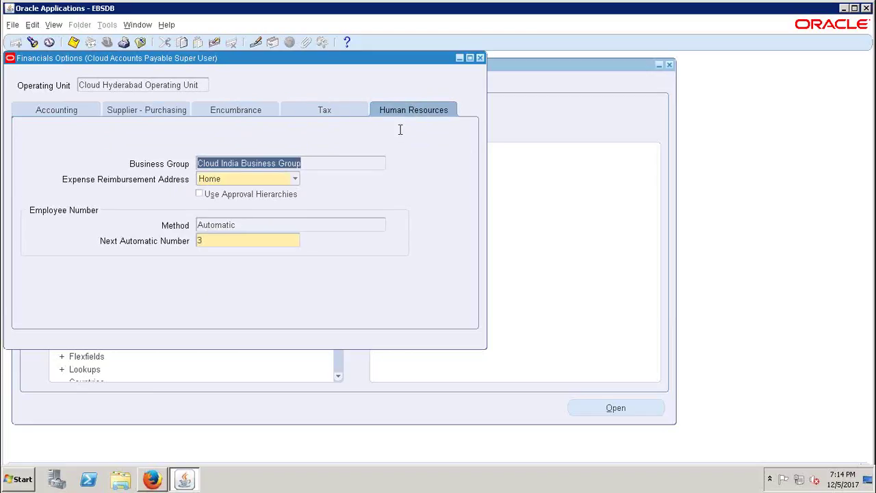
- Select the Cloud India Business Group value, then go back to the Accounting tab
left_click(312, 166)
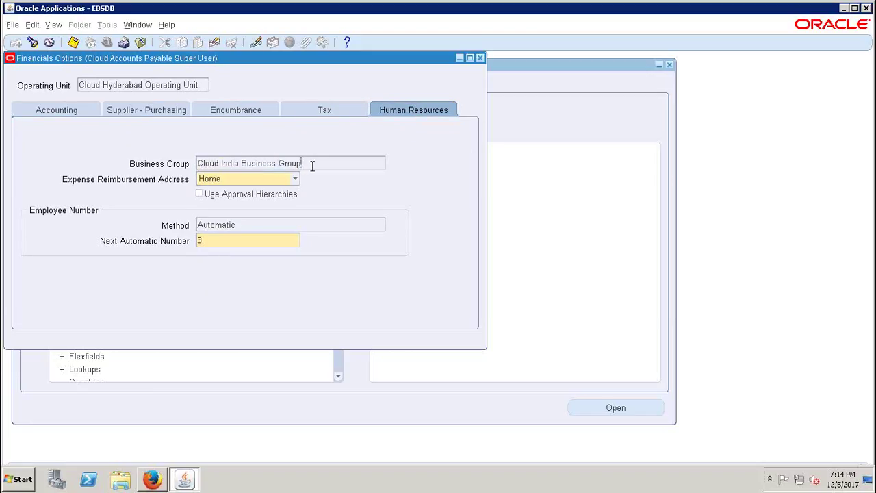
left_click_drag(317, 166, 191, 165)
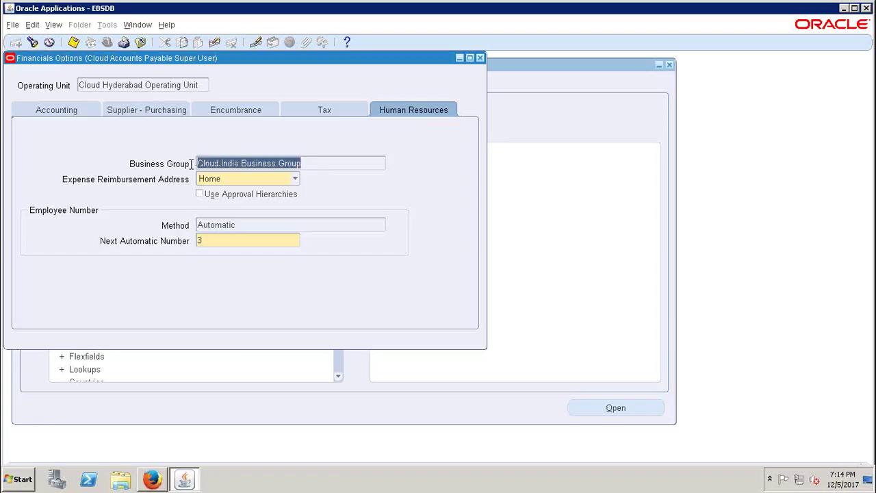
left_click(317, 166)
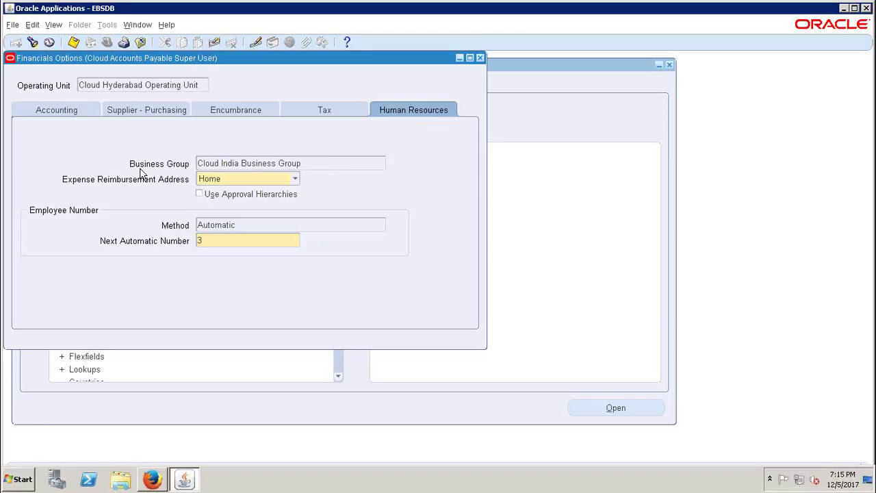
left_click_drag(307, 164, 190, 164)
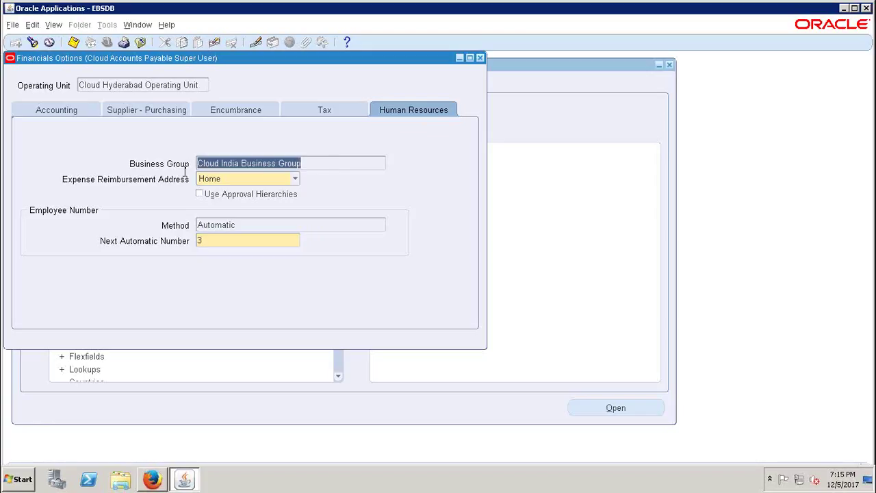
left_click(55, 115)
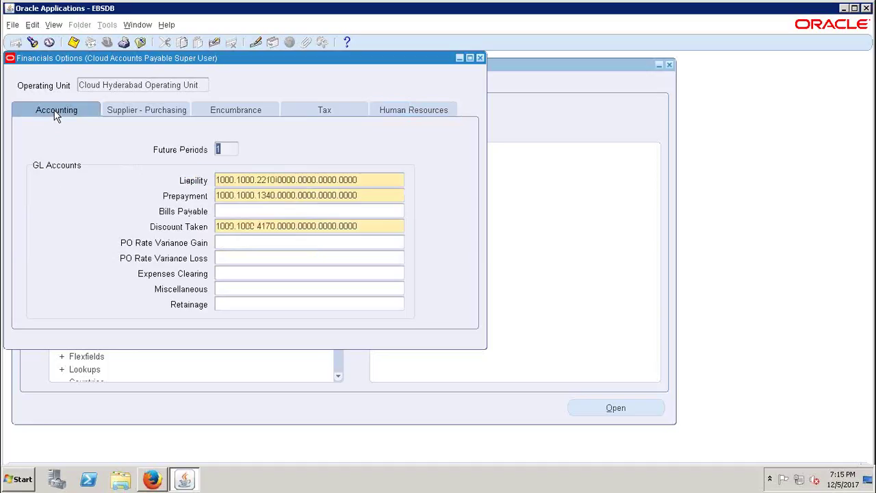
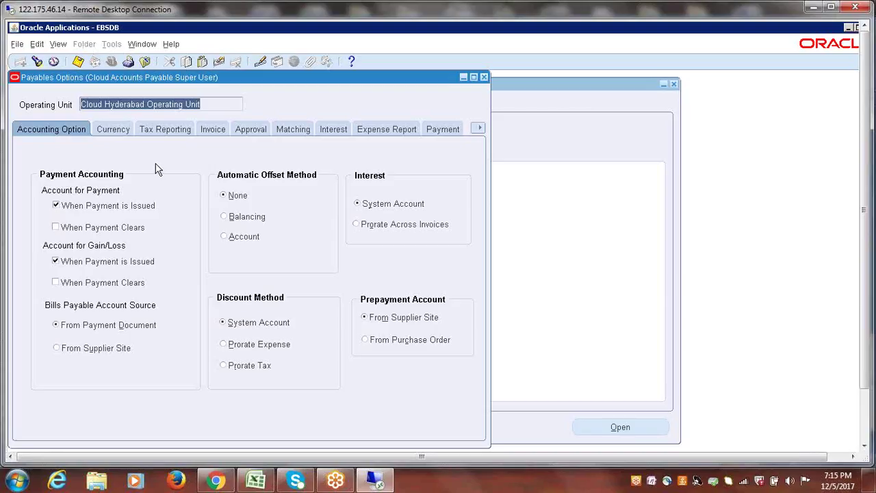
- Review the Payables Options Currency, Tax Reporting and Invoice settings
left_click(118, 139)
left_click(163, 135)
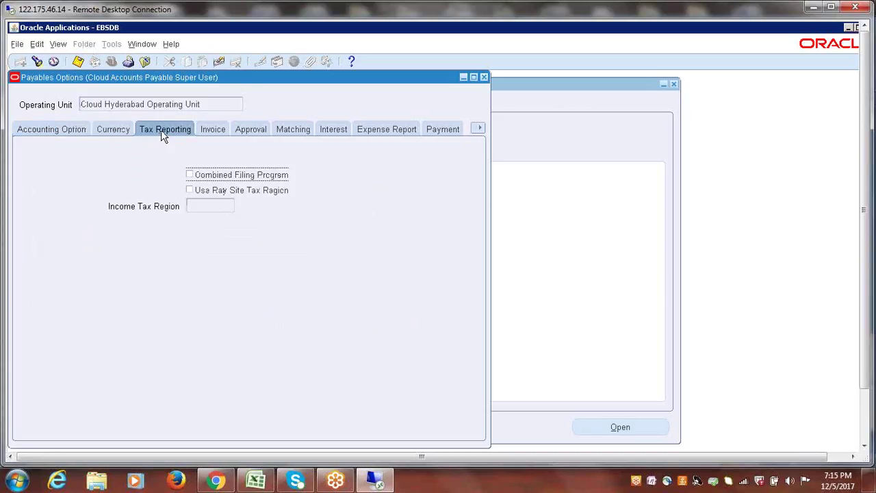
left_click(223, 131)
left_click(117, 138)
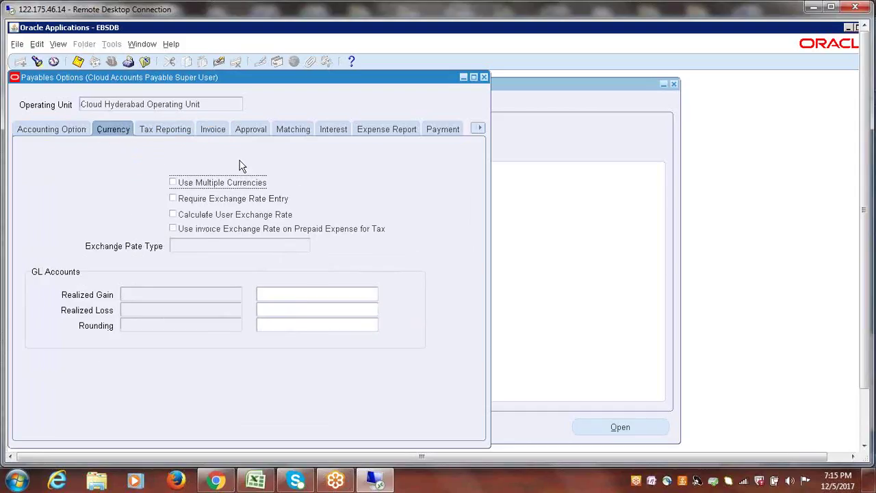
left_click(217, 134)
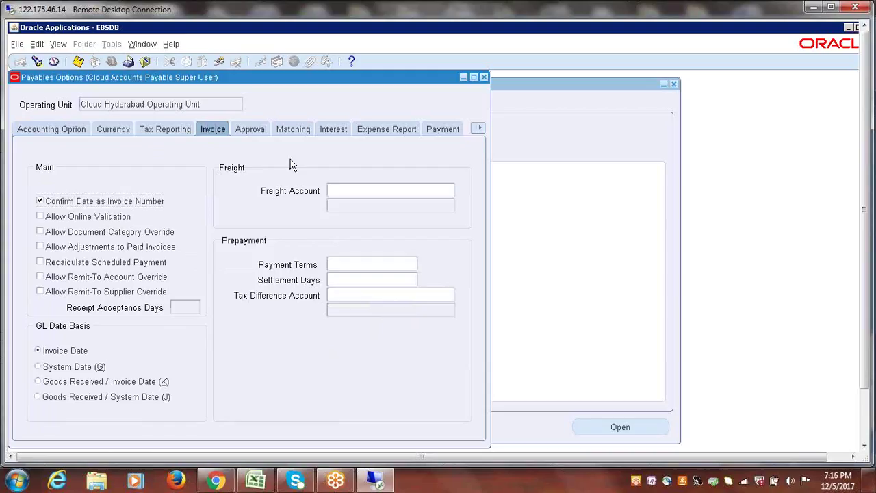
- Review the Approval, Matching, Interest, Expense Report, Payment and Withholding Tax pages, ending on Invoice
left_click(252, 129)
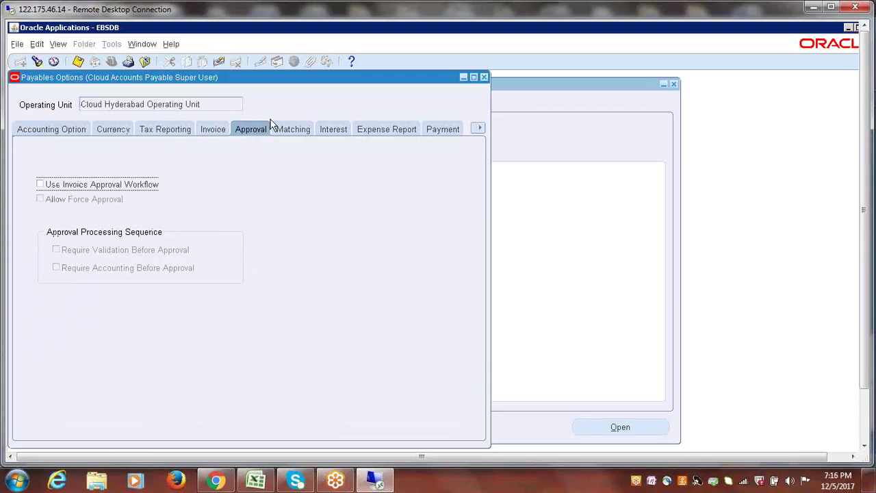
left_click(296, 134)
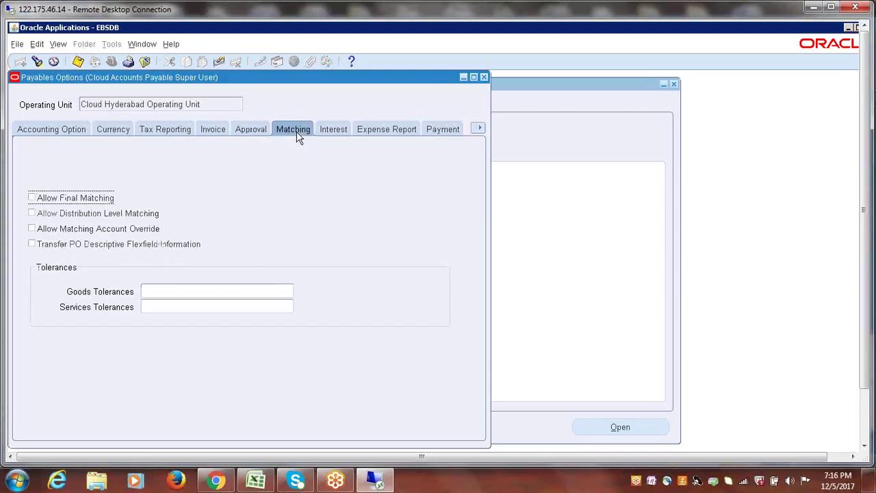
left_click(334, 135)
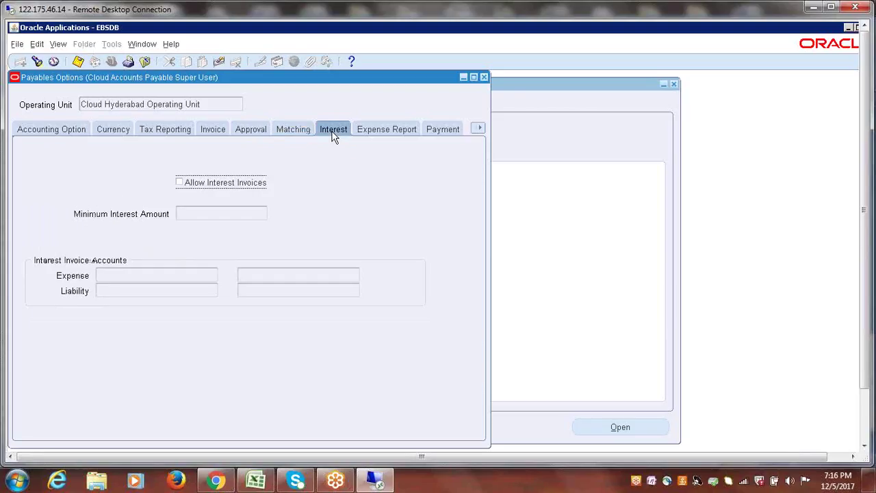
left_click(383, 134)
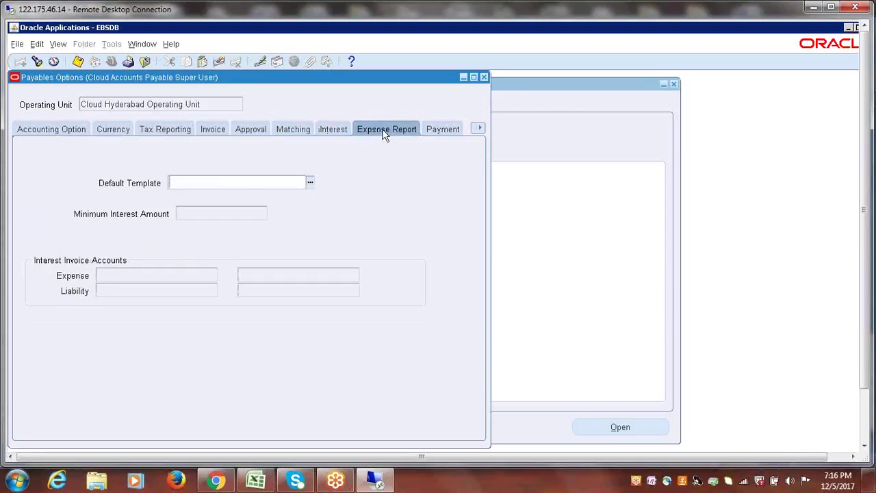
left_click(447, 129)
left_click(480, 128)
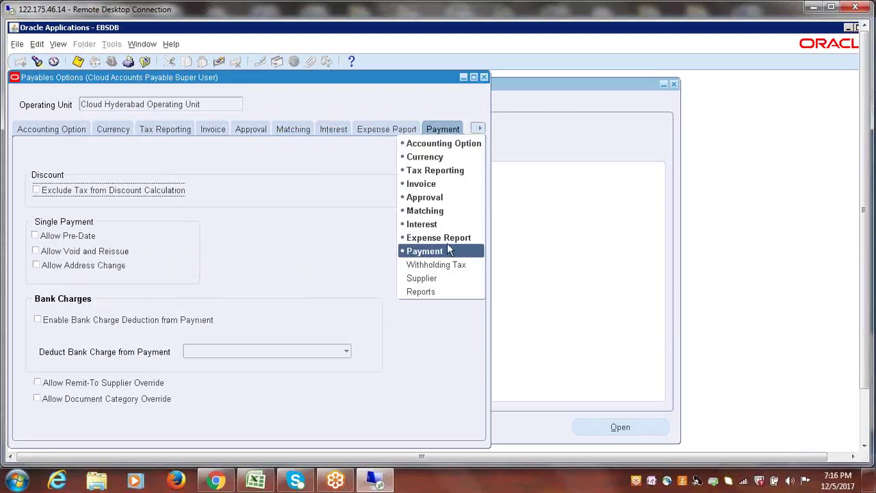
left_click(439, 265)
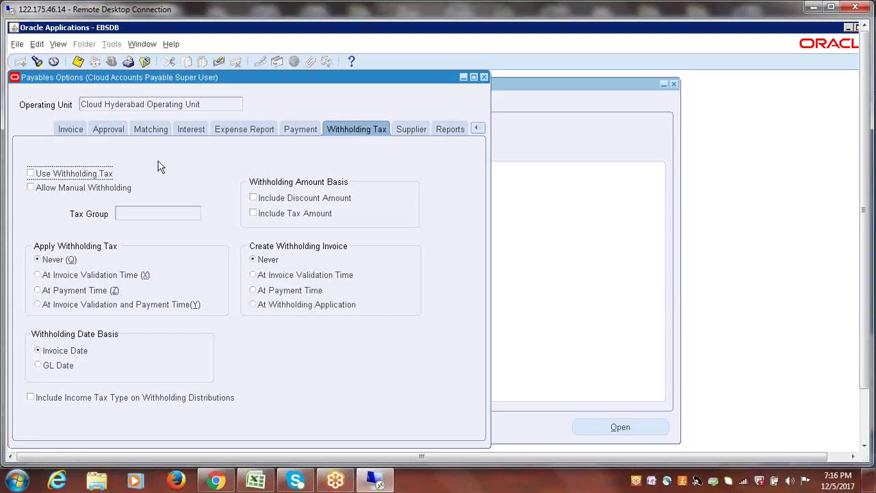
left_click(70, 129)
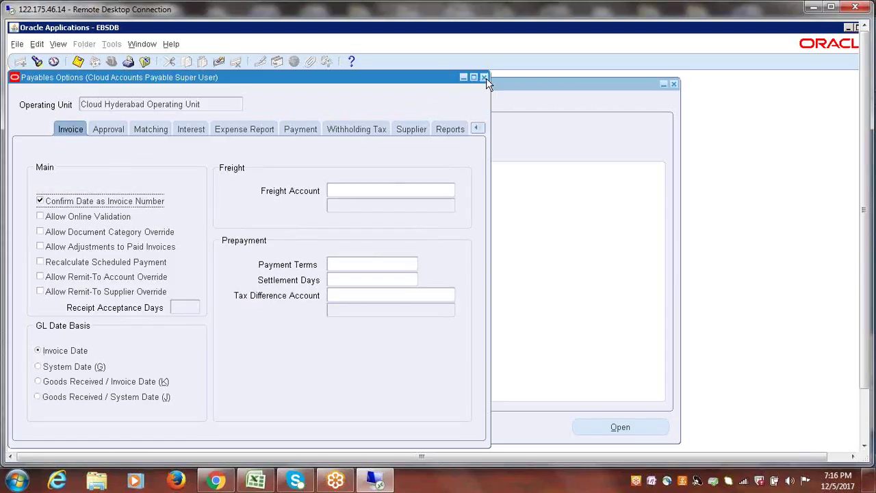
- Close Payables Options and collapse the Navigator function tree to top level
left_click(484, 78)
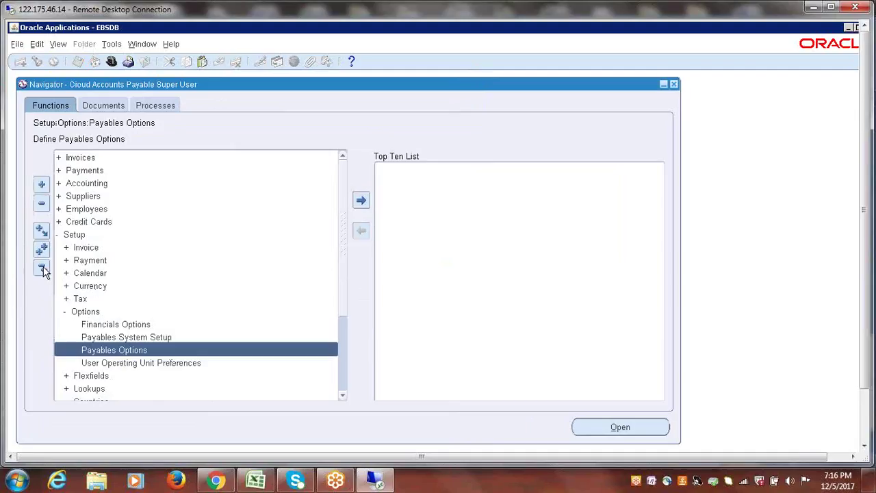
left_click(43, 270)
- Step the Excel Payables checklist from Configure Payables System Setups to Create Payment Terms, then return to Oracle
left_click(256, 479)
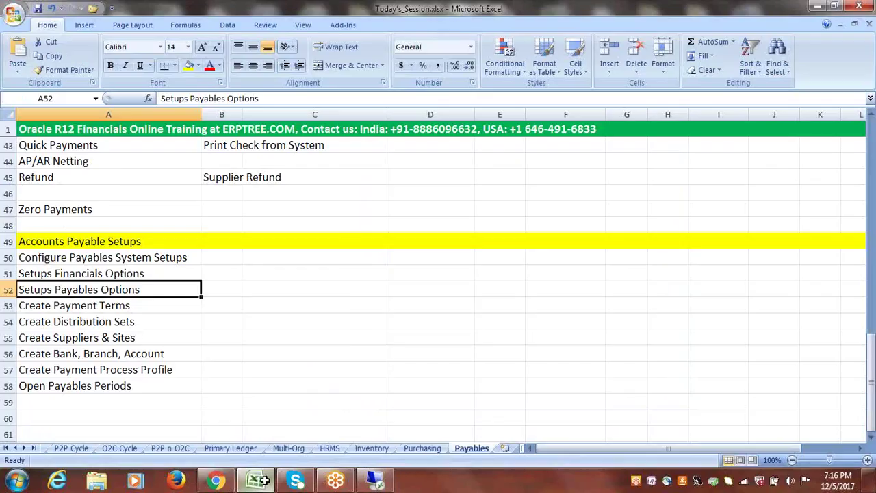
left_click(226, 256)
left_click(154, 257)
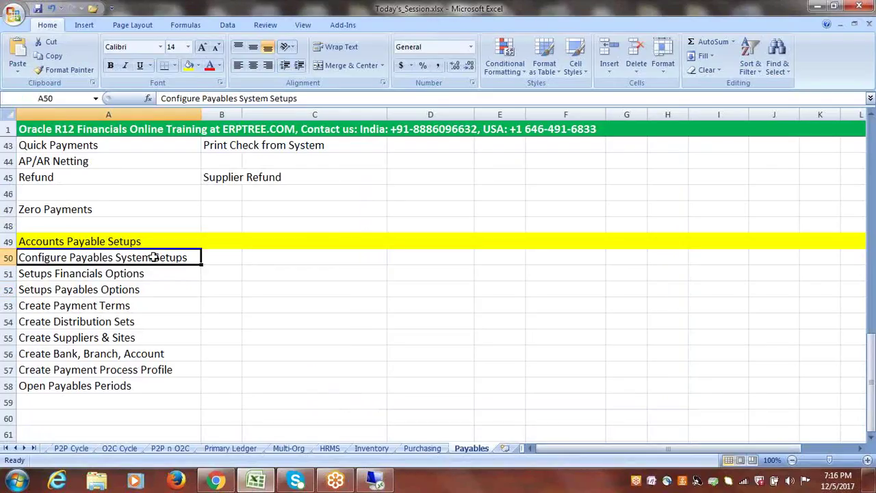
left_click(156, 274)
left_click(157, 289)
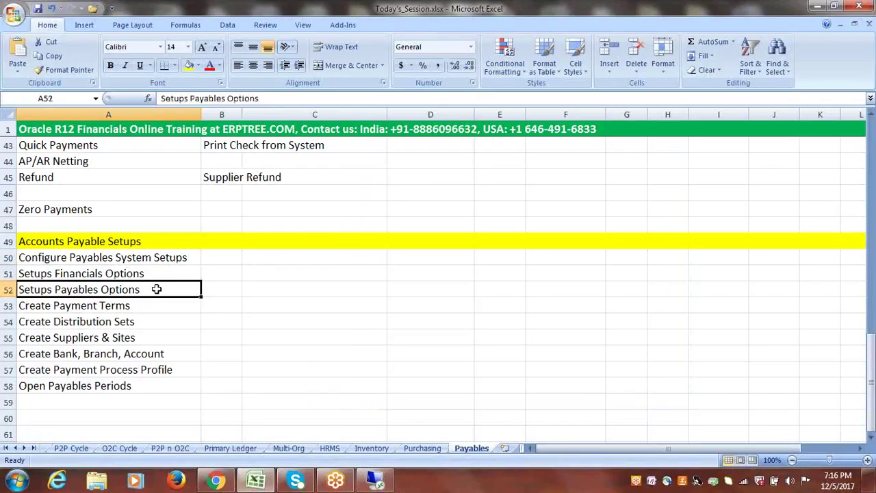
left_click(131, 305)
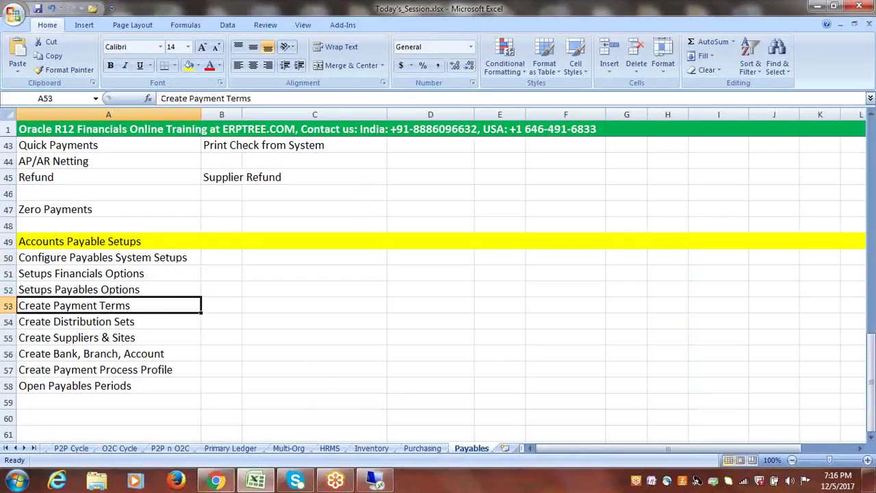
left_click(375, 481)
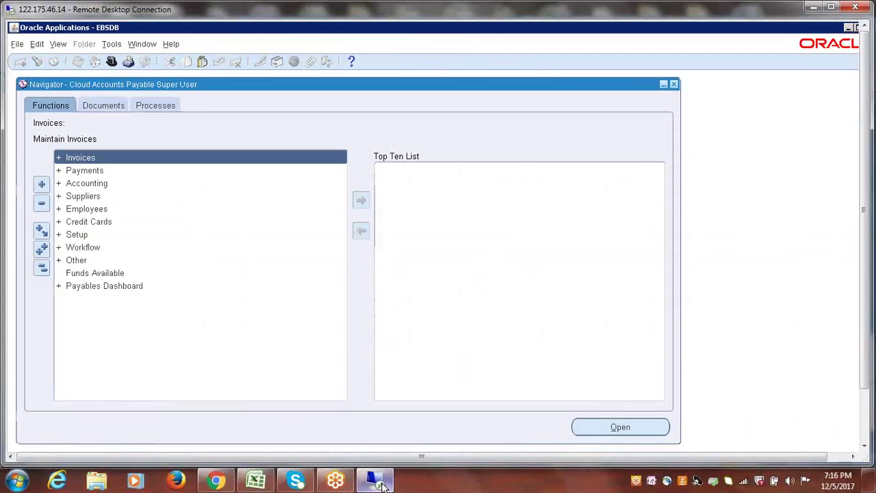
- Expand Setup > Invoice in the Navigator and open the Payment Terms form
left_click(42, 272)
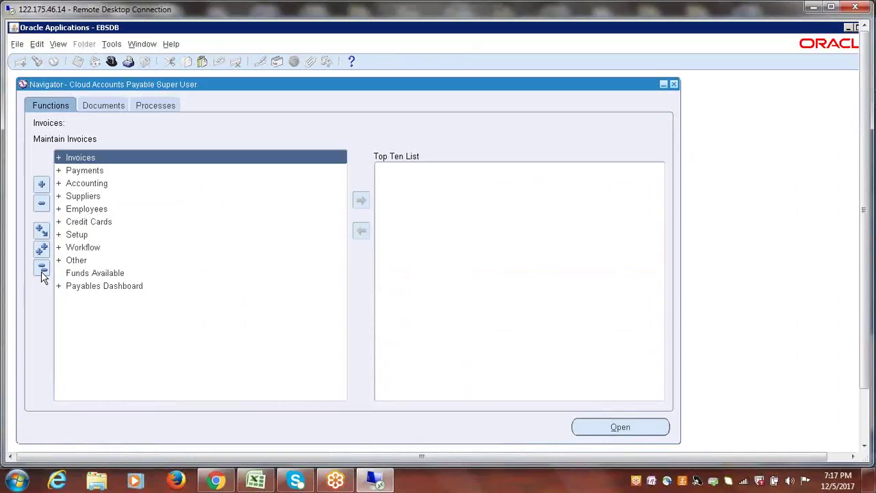
left_click(41, 273)
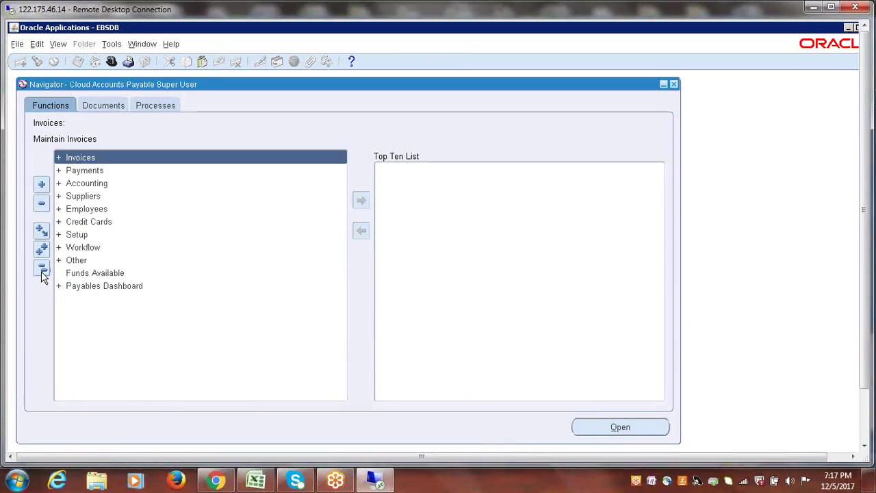
left_click(42, 272)
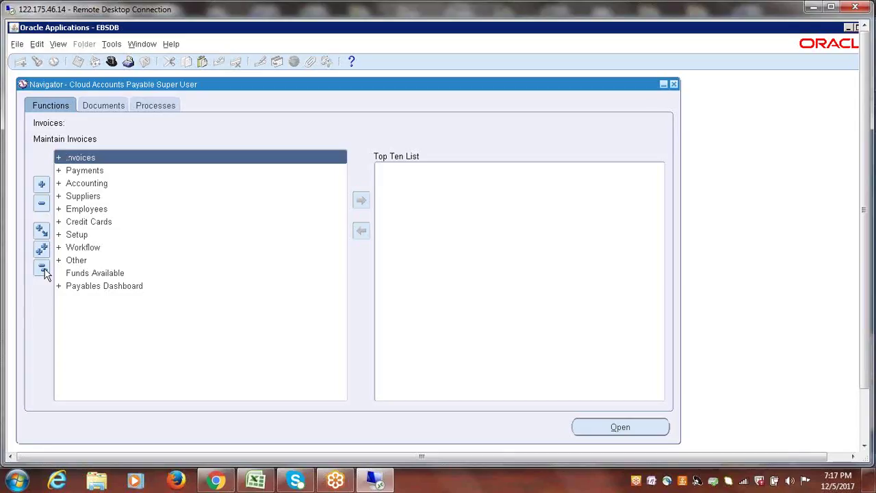
left_click(43, 271)
left_click(42, 270)
double_click(86, 236)
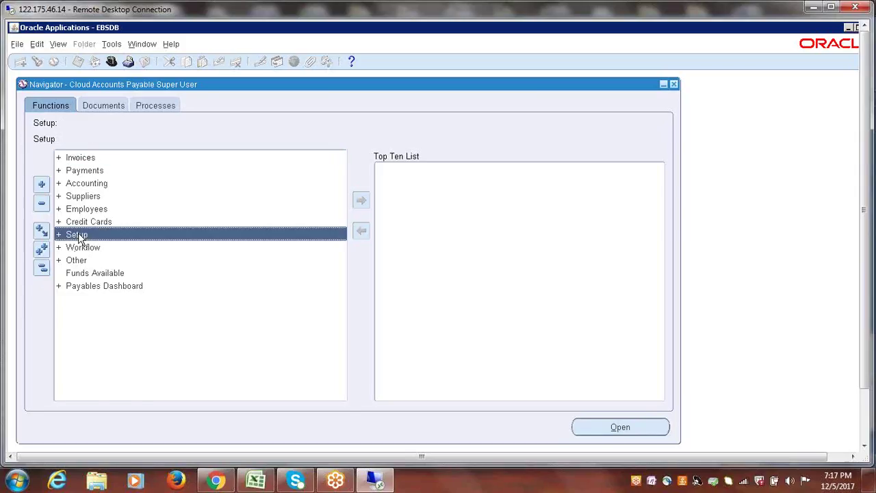
double_click(95, 247)
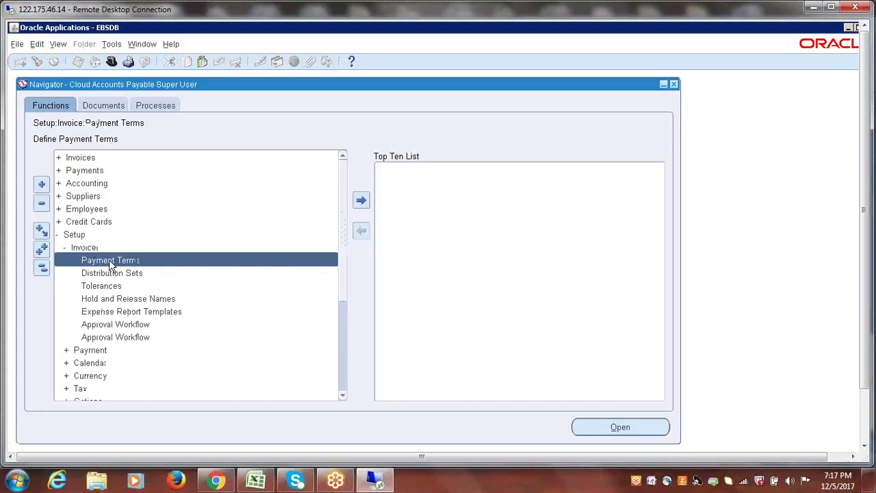
double_click(110, 266)
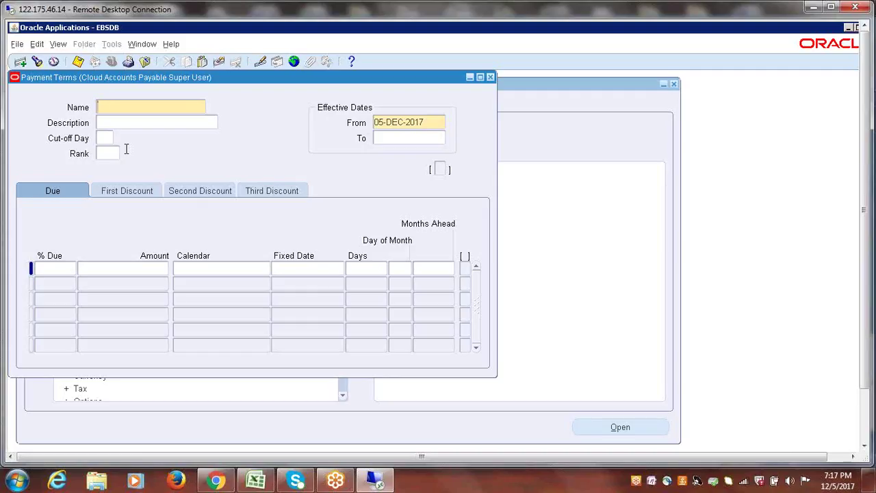
- Name the term 'Cloud Immediate' with a first due line of 100% at 0 days
type("Cloud Immediate")
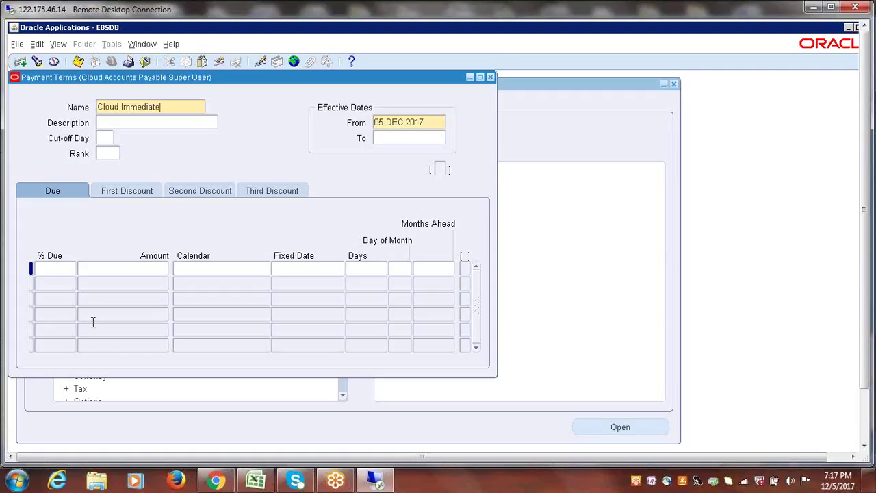
left_click(59, 268)
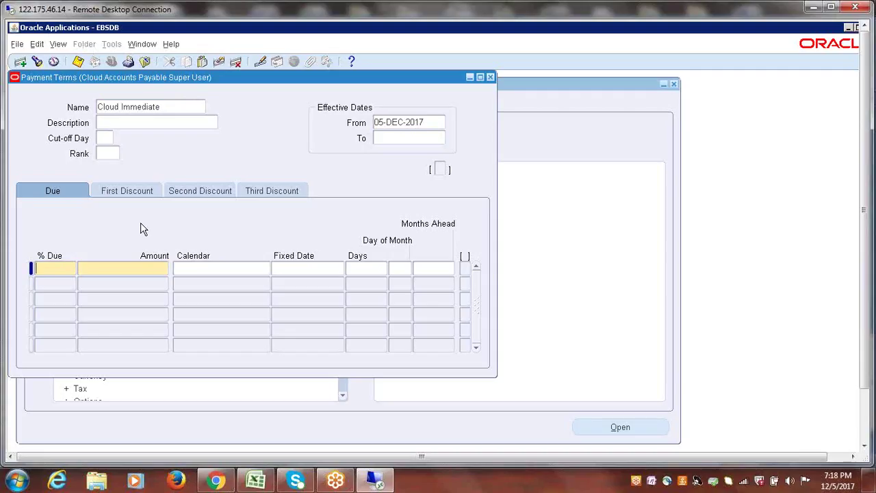
type("100")
key("Tab")
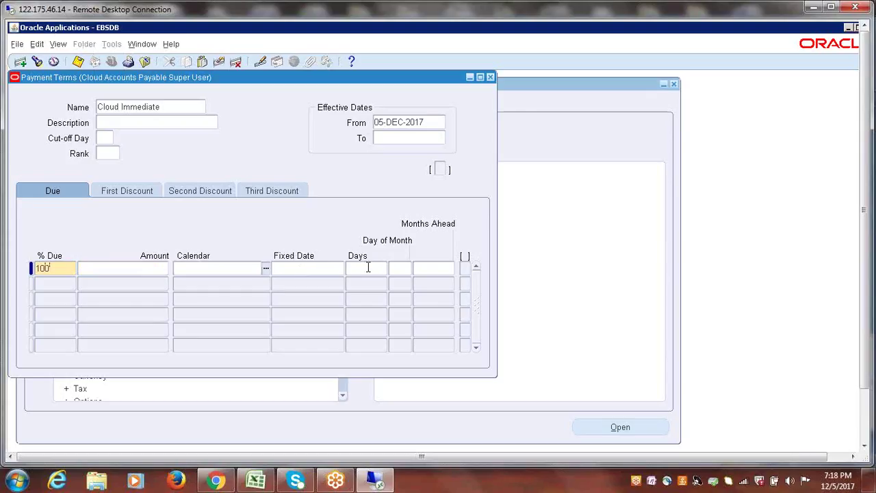
left_click(368, 269)
type("0")
key("shift+Left")
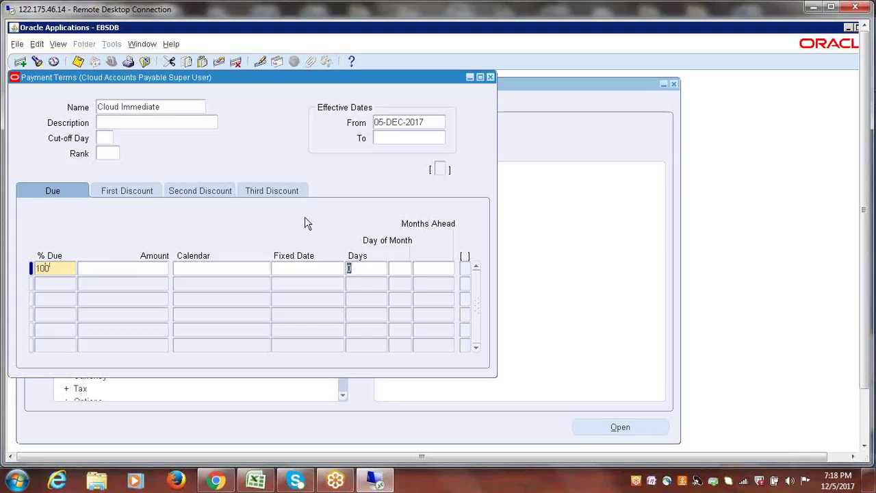
left_click(171, 109)
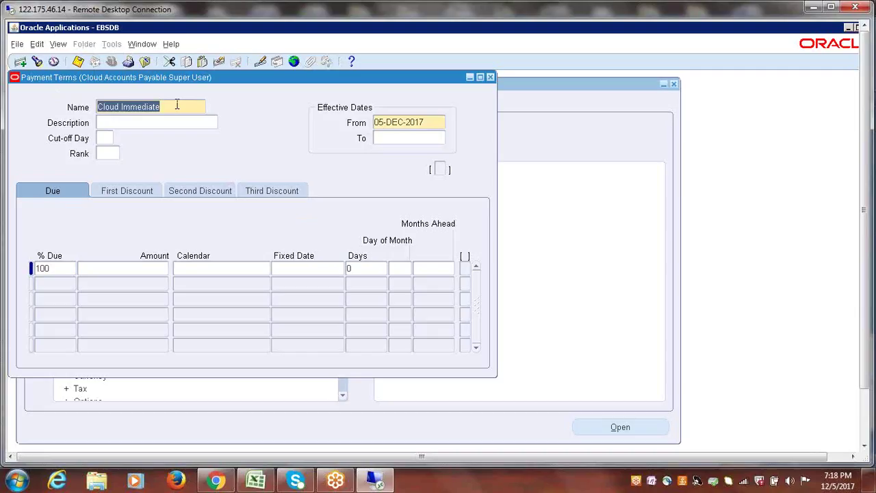
left_click(175, 106)
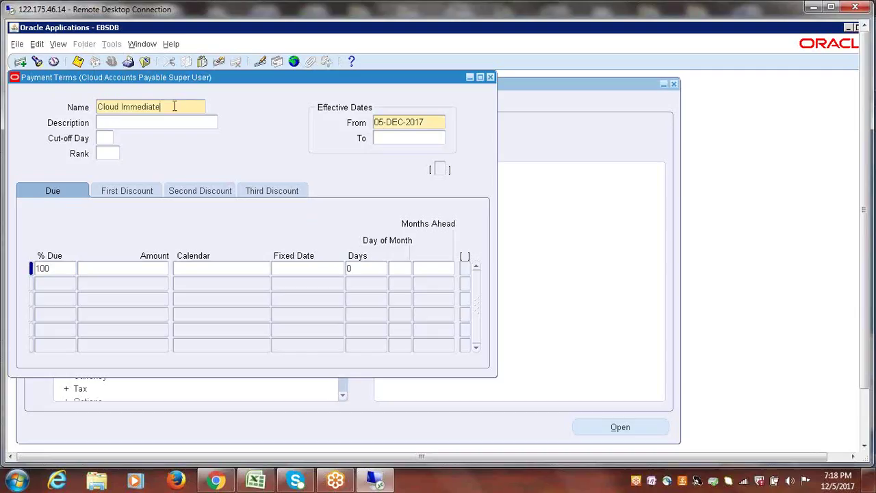
- Create a new payment term 'Cloud Net45' with 100% due after 45 days
left_click(21, 61)
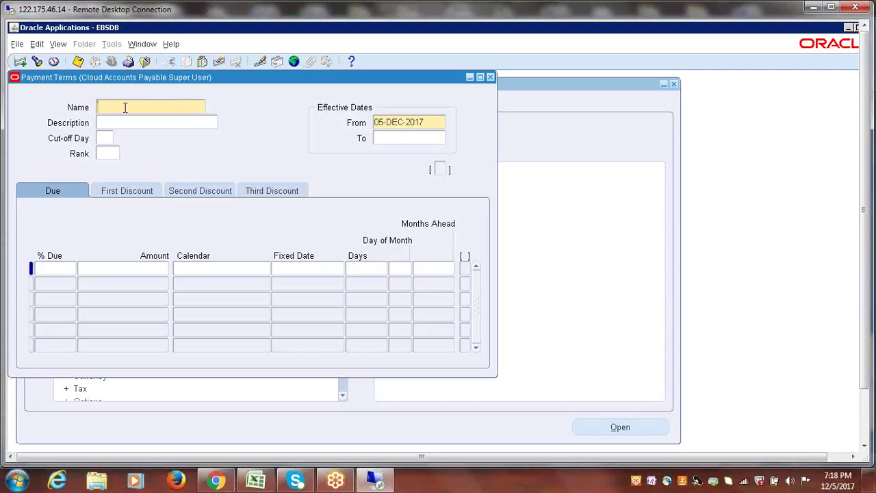
type("Cloud Net45")
left_click(48, 267)
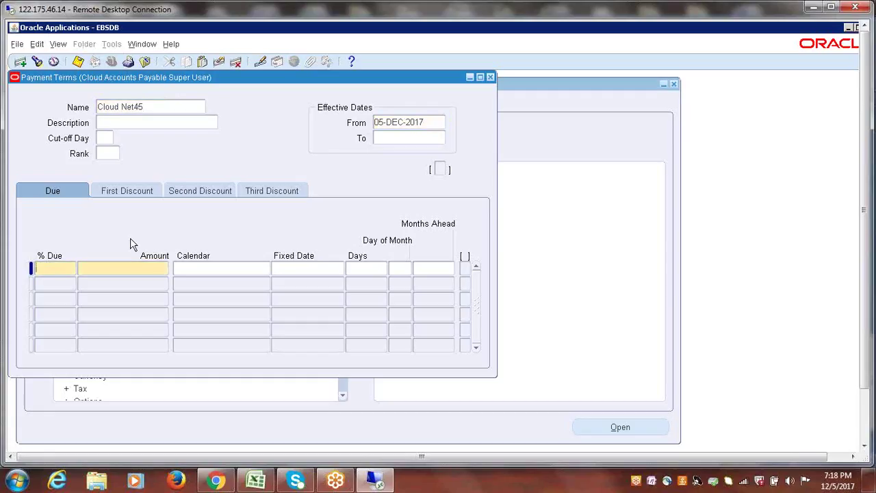
type("100")
left_click(357, 269)
type("45")
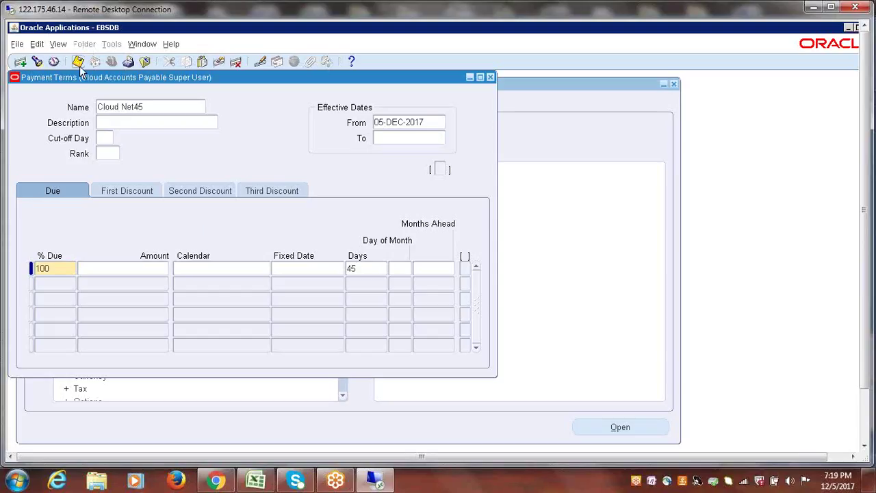
- Verify the Cloud Net45 45-day due value and term name
key("shift+Home")
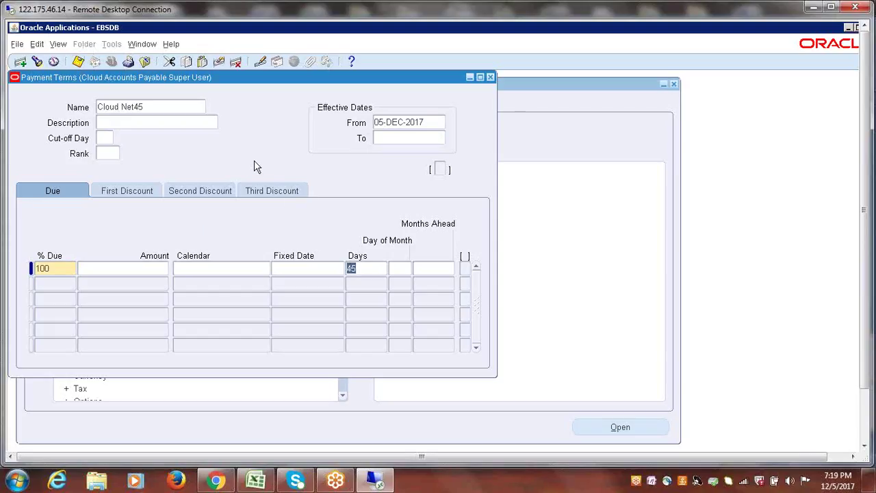
left_click(356, 268)
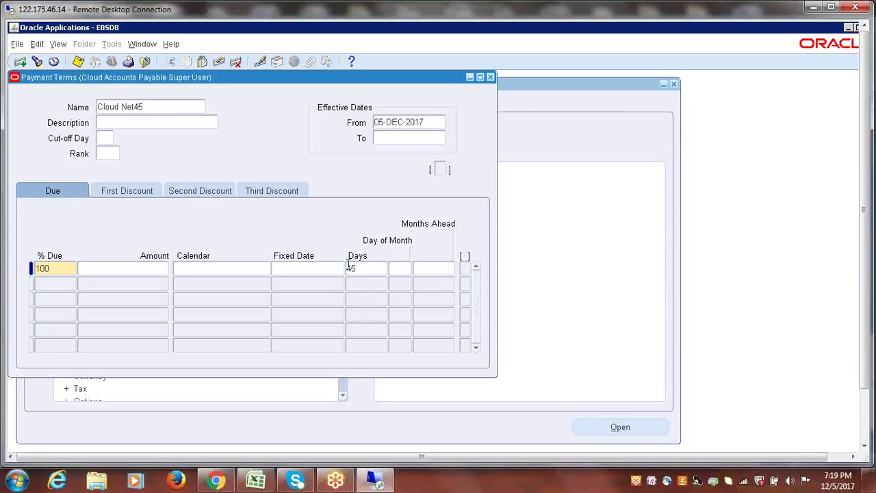
left_click(165, 113)
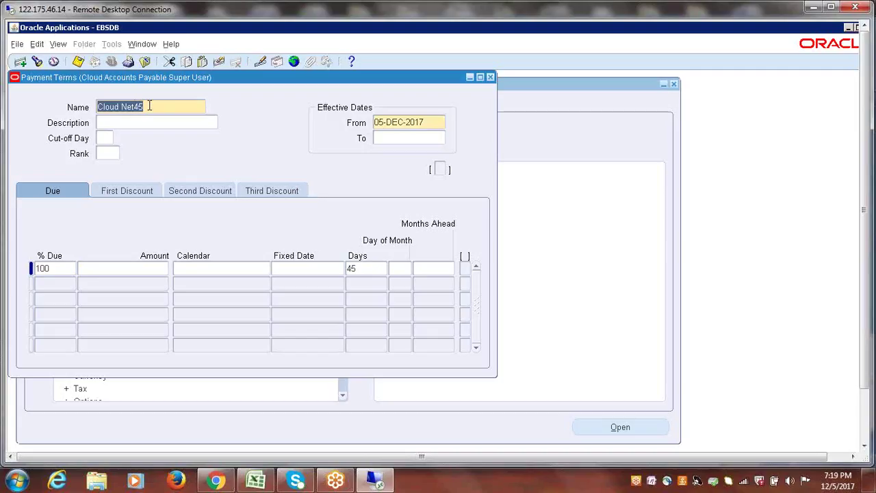
double_click(365, 269)
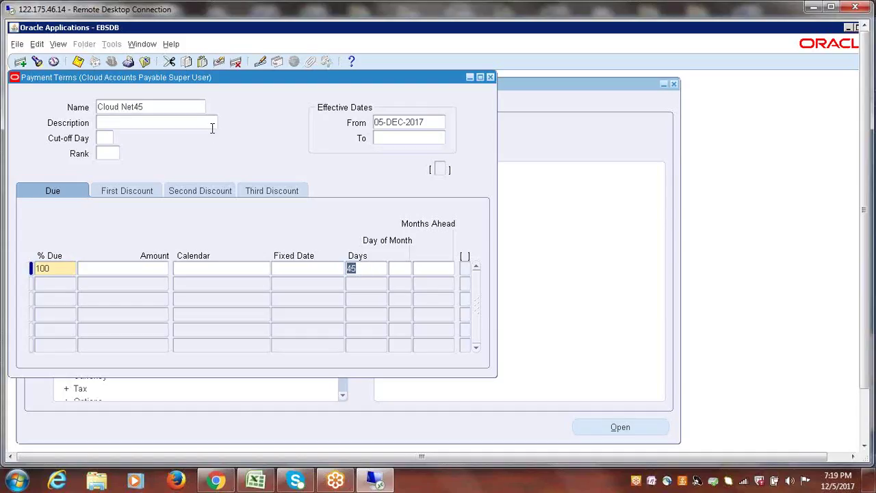
left_click(158, 107)
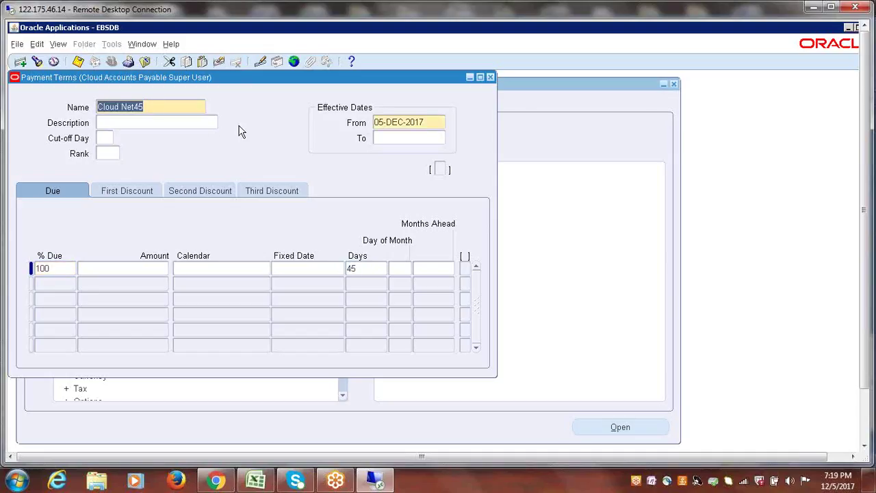